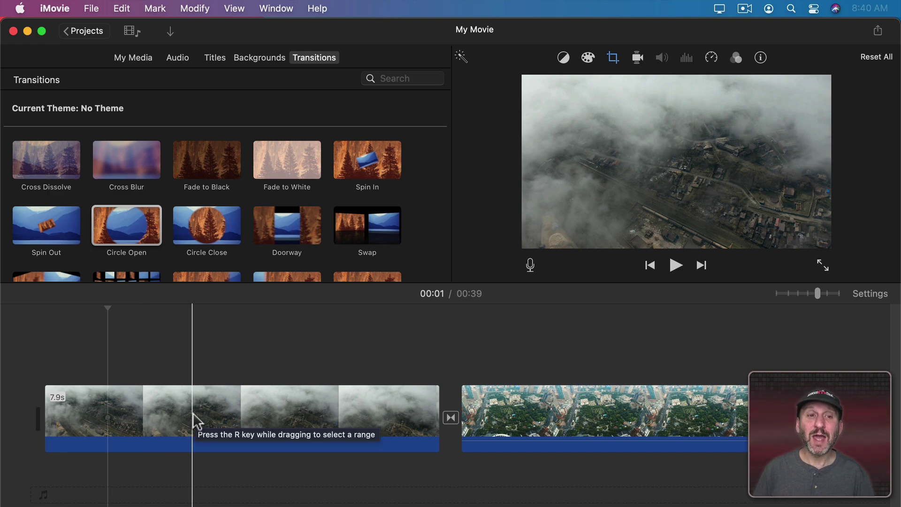
# Switch the iMovie media browser from transitions to the Titles collection
pyautogui.click(215, 59)
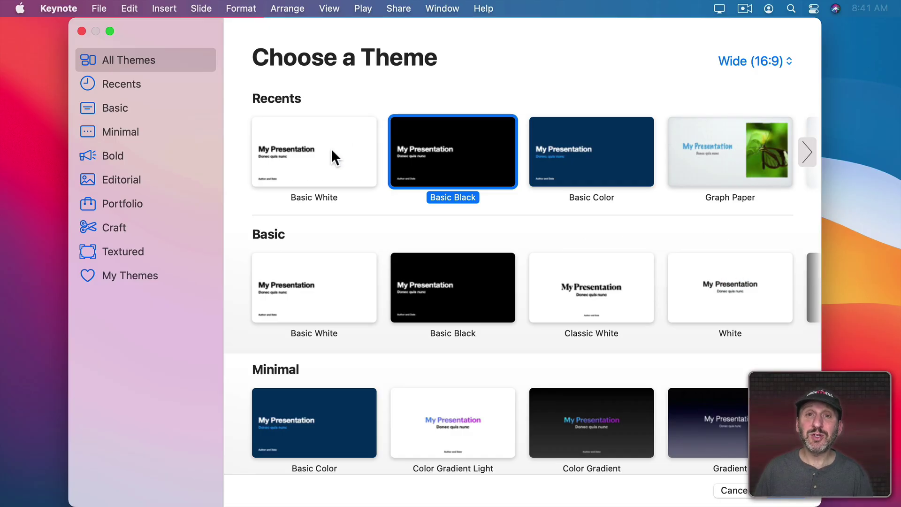
# Create a new Keynote presentation from the Basic White theme
pyautogui.click(308, 155)
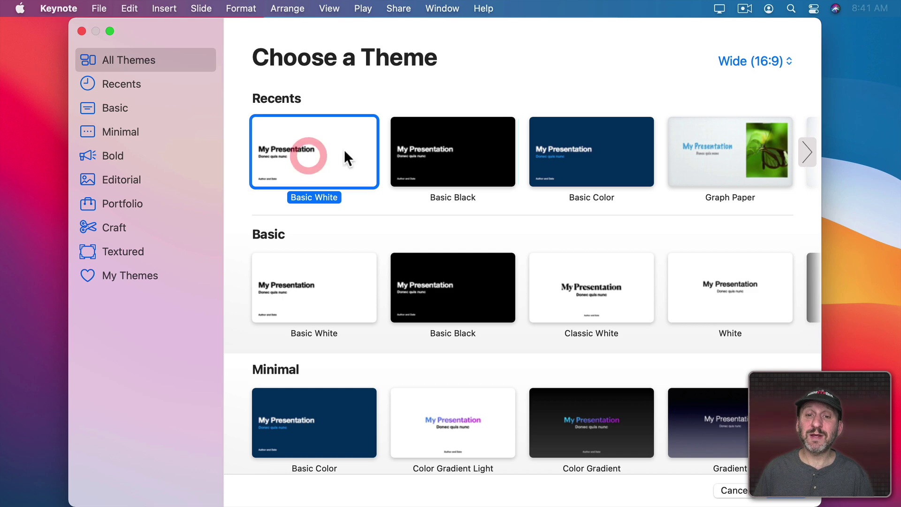
pyautogui.click(416, 146)
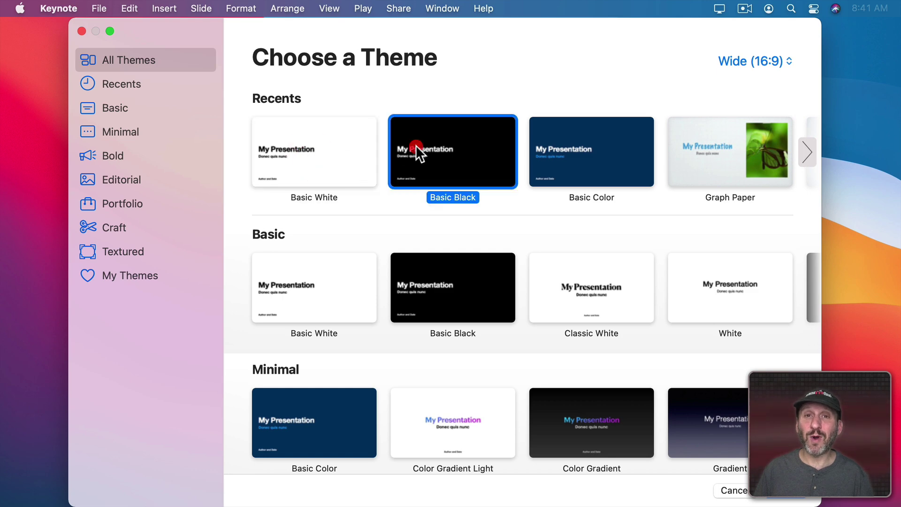
pyautogui.click(338, 166)
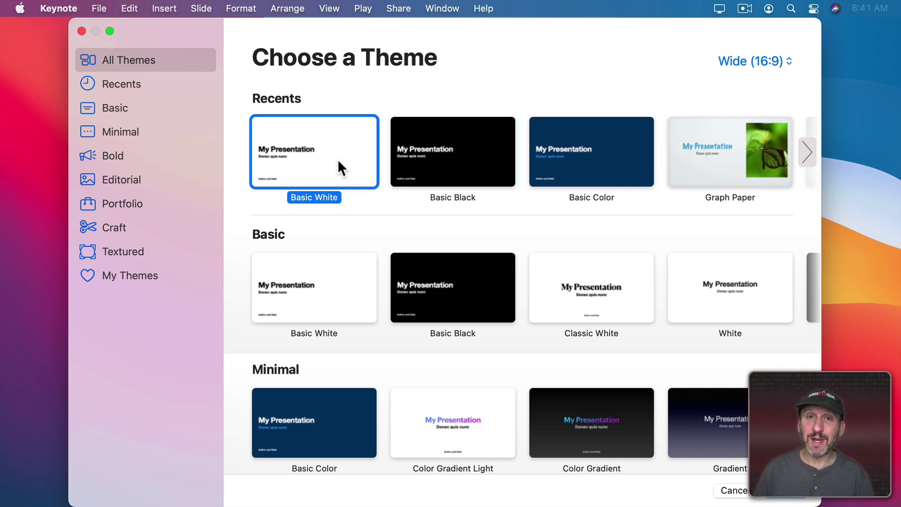
pyautogui.doubleClick(338, 161)
pyautogui.click(874, 47)
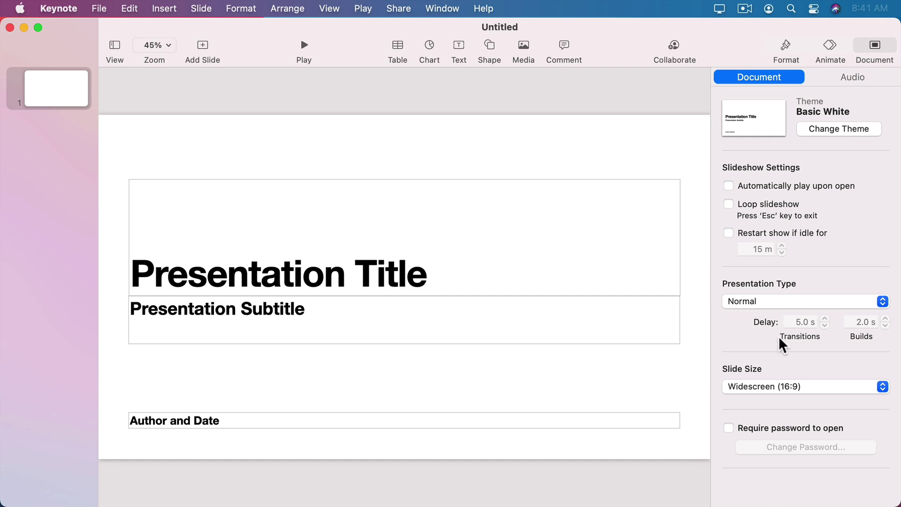
# Keep the widescreen 16:9 slide size and delete all three placeholder text boxes
pyautogui.click(766, 388)
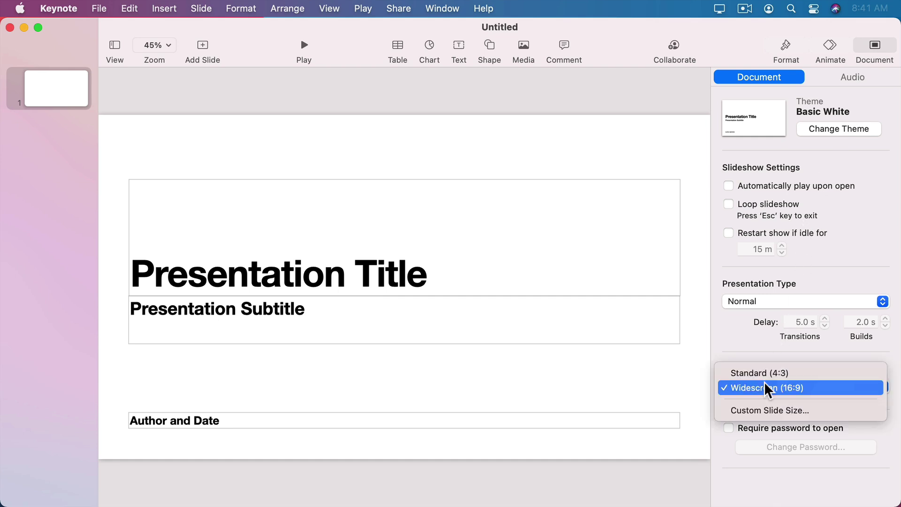
pyautogui.click(736, 332)
pyautogui.moveTo(181, 162); pyautogui.dragTo(361, 434)
pyautogui.press('BackSpace')
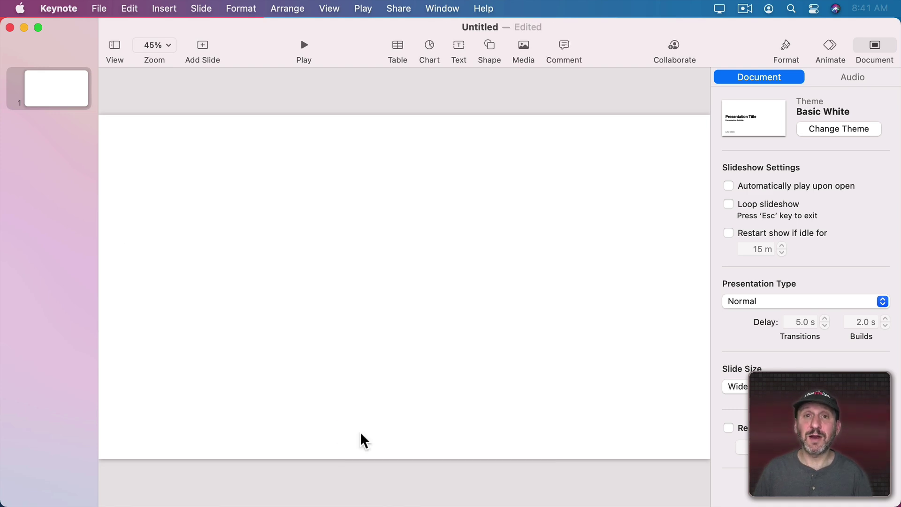
# Add a text box and paste the opening caption sentence into it
pyautogui.click(459, 47)
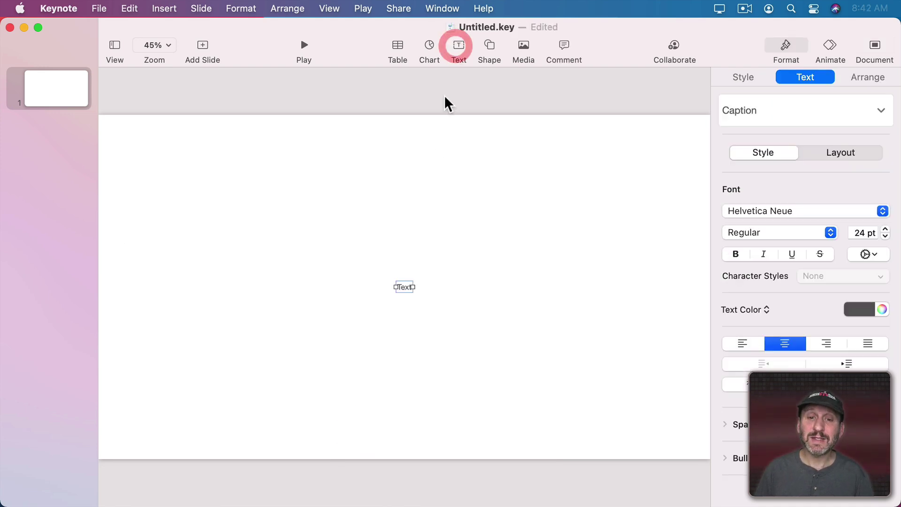
pyautogui.moveTo(408, 292); pyautogui.dragTo(327, 262)
pyautogui.doubleClick(326, 261)
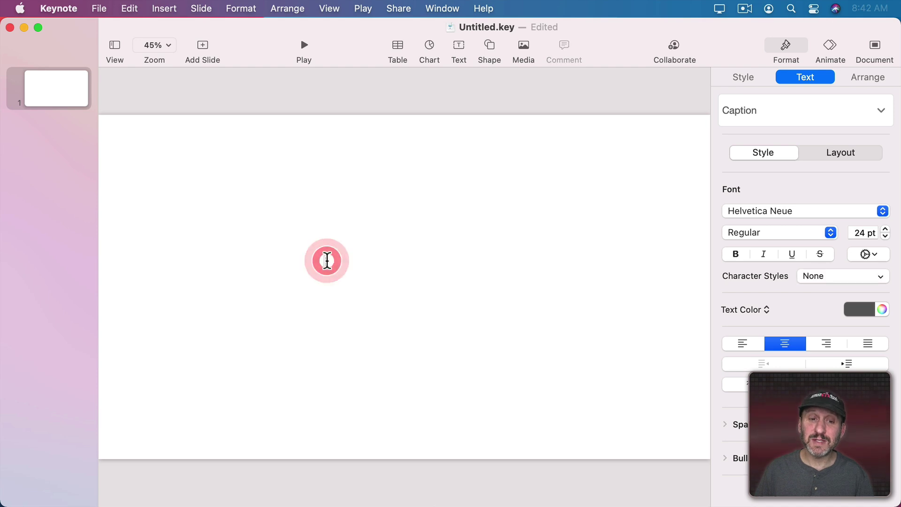
pyautogui.write('No one would have believed that this world was being watched closely by intelligences greater than man.')
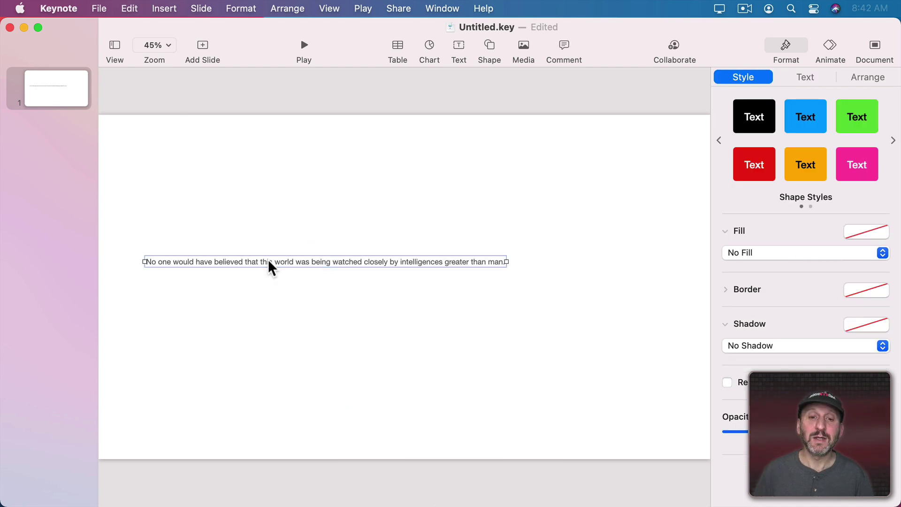
# Set the caption font size to 70 pt, widening the box and moving it lower
pyautogui.click(805, 77)
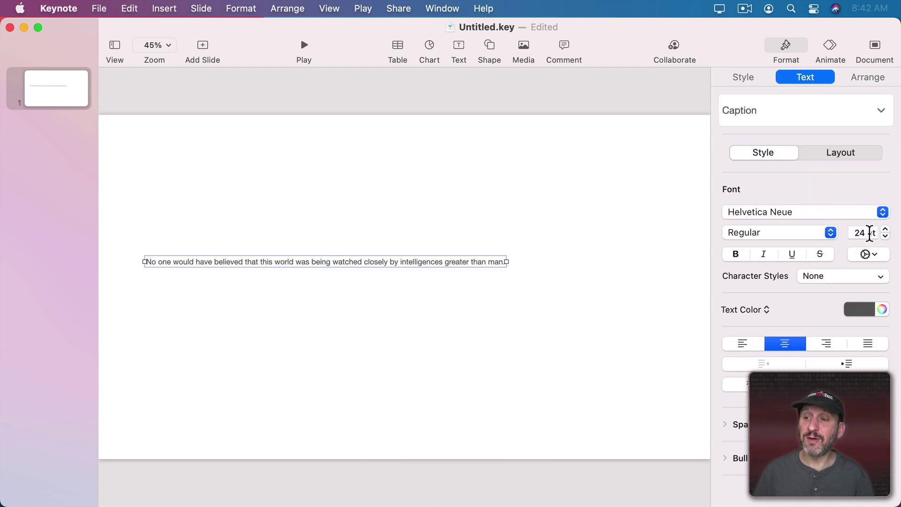
pyautogui.click(885, 230)
pyautogui.click(884, 229)
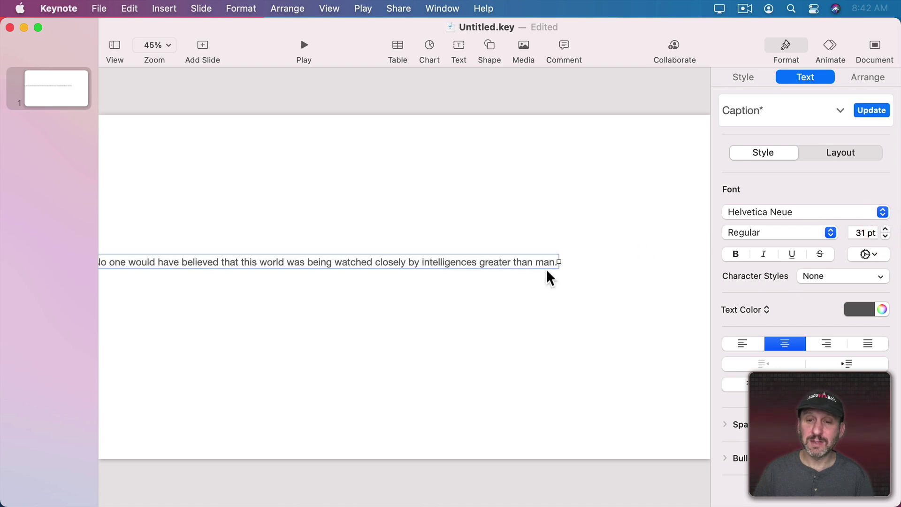
pyautogui.moveTo(487, 270); pyautogui.dragTo(498, 358)
pyautogui.moveTo(573, 349); pyautogui.dragTo(704, 348)
pyautogui.doubleClick(860, 233)
pyautogui.write('73')
pyautogui.press('Return')
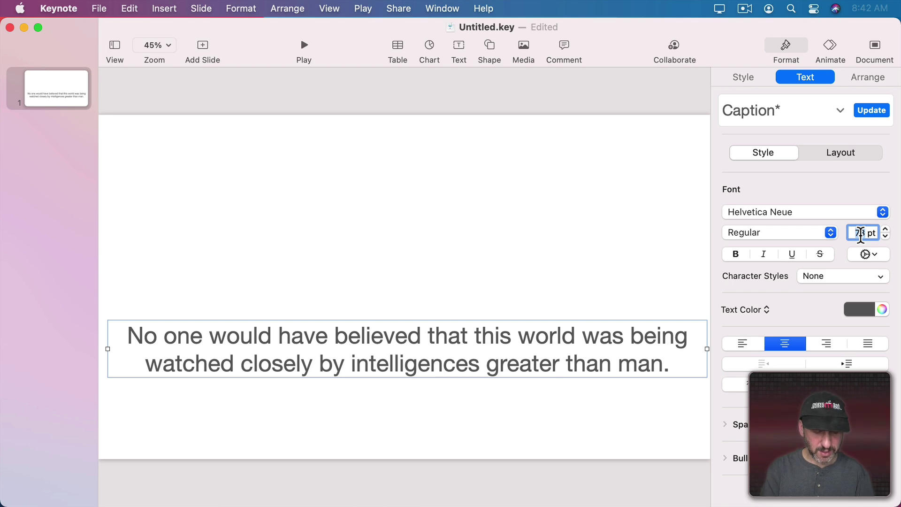
pyautogui.write('70')
pyautogui.press('Return')
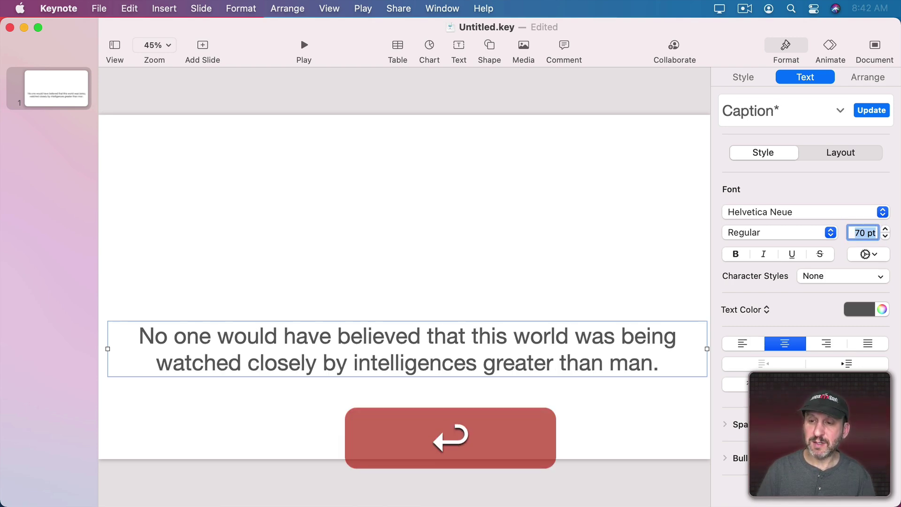
# Make the caption bold, left-aligned and white, placed at the slide's bottom edge
pyautogui.click(735, 254)
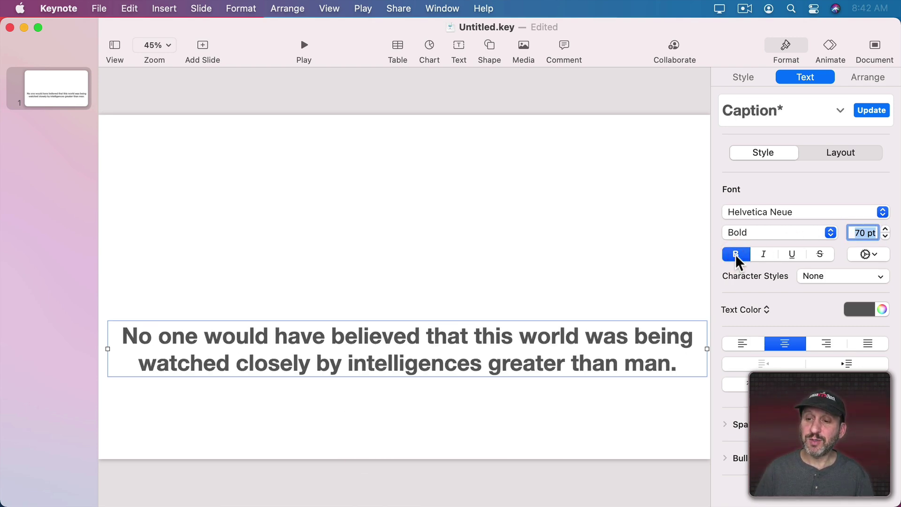
pyautogui.click(738, 343)
pyautogui.moveTo(520, 348); pyautogui.dragTo(518, 412)
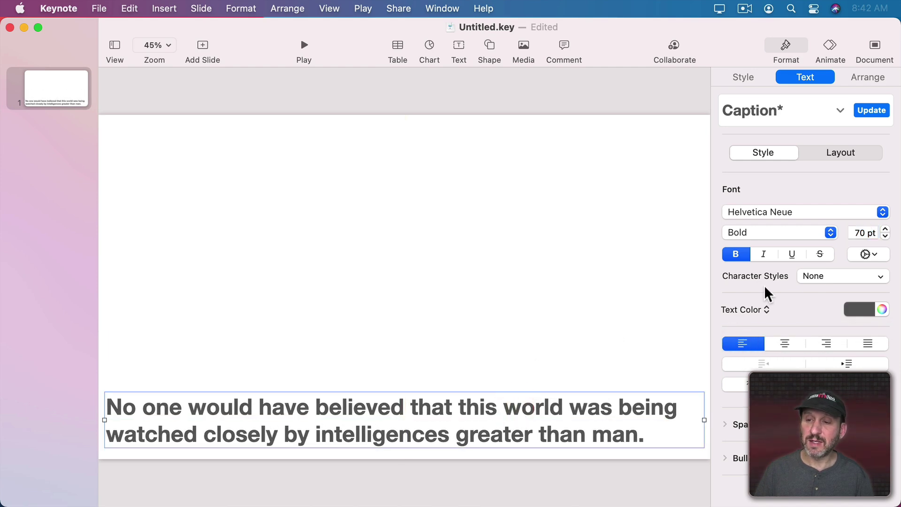
pyautogui.click(869, 310)
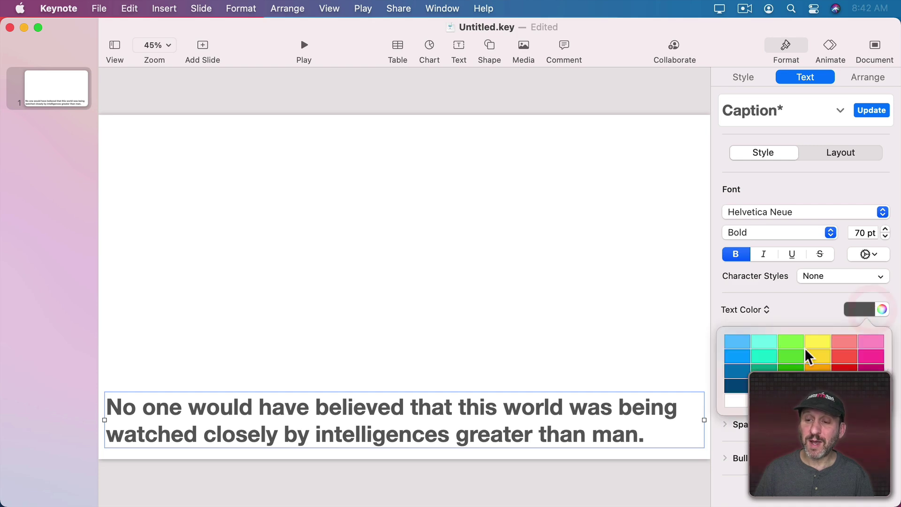
pyautogui.click(734, 403)
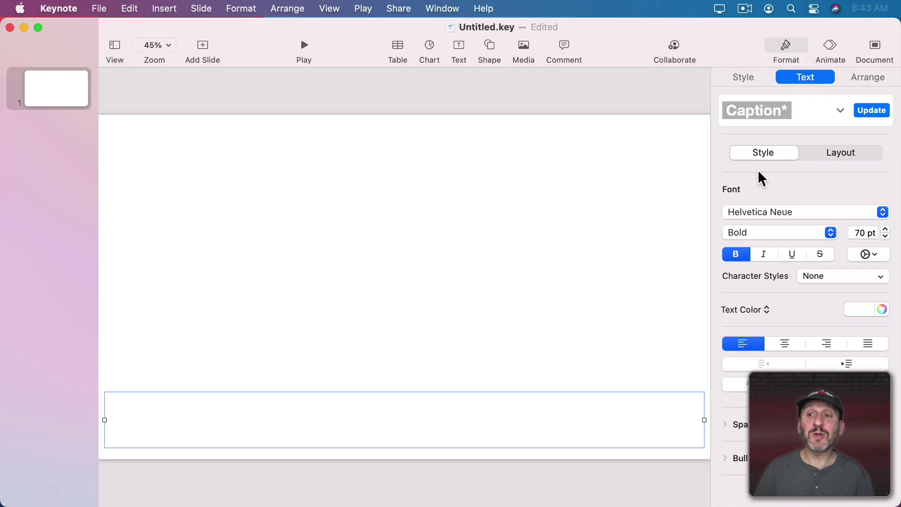
# Give the caption text a Drop Shadow with 20 pt blur and 0 pt offset
pyautogui.click(741, 80)
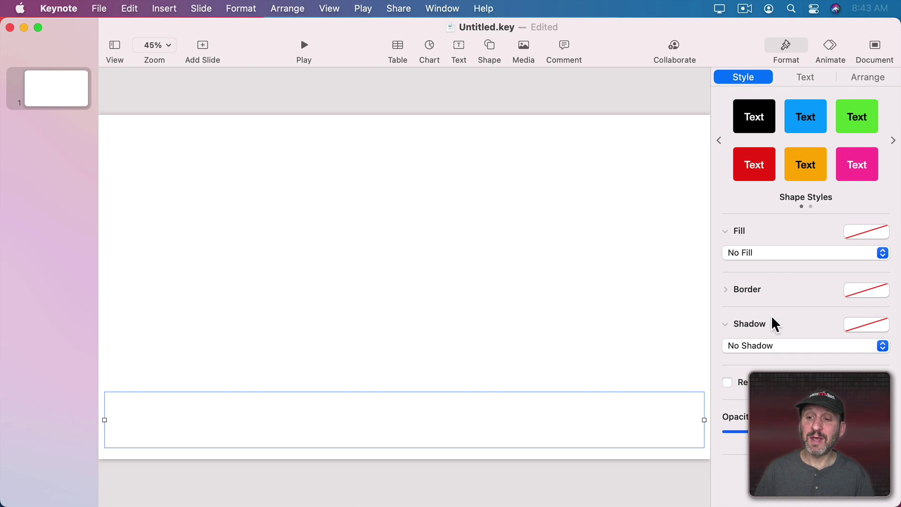
pyautogui.click(756, 352)
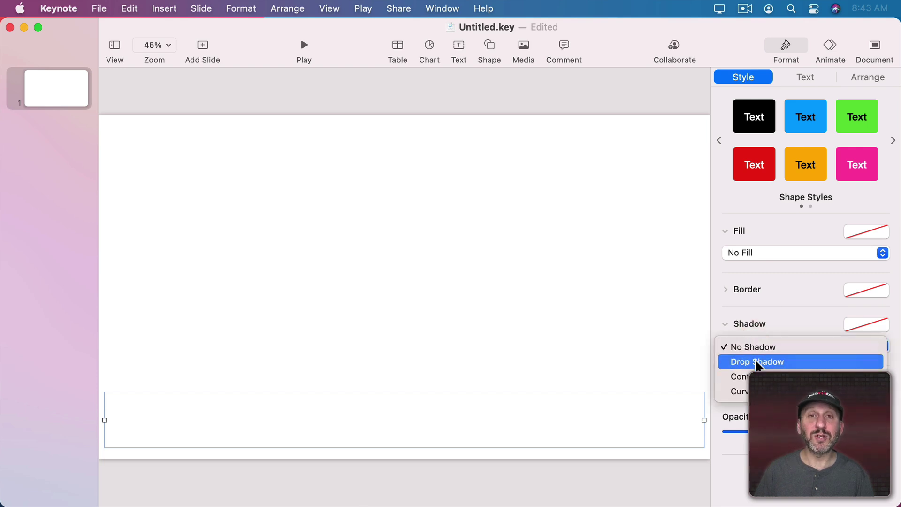
pyautogui.click(757, 362)
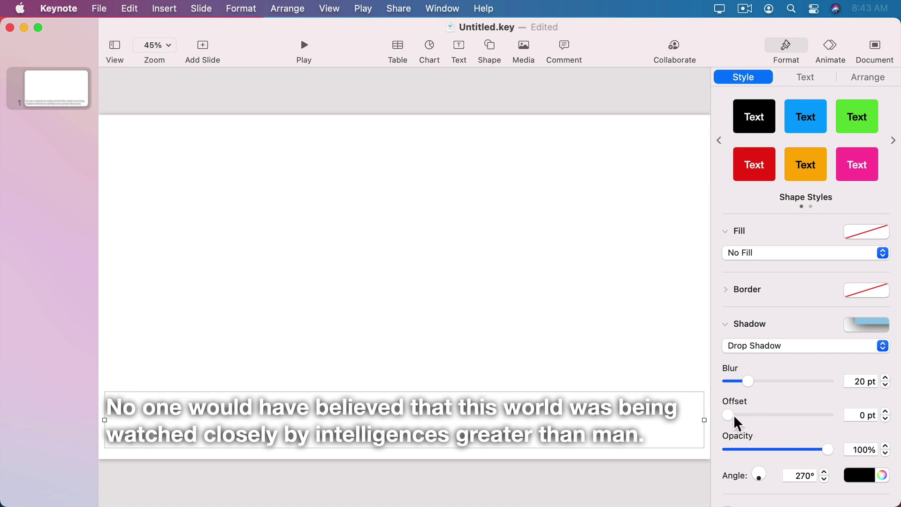
pyautogui.moveTo(731, 414); pyautogui.dragTo(707, 418)
pyautogui.scroll(-3, 835, 422)
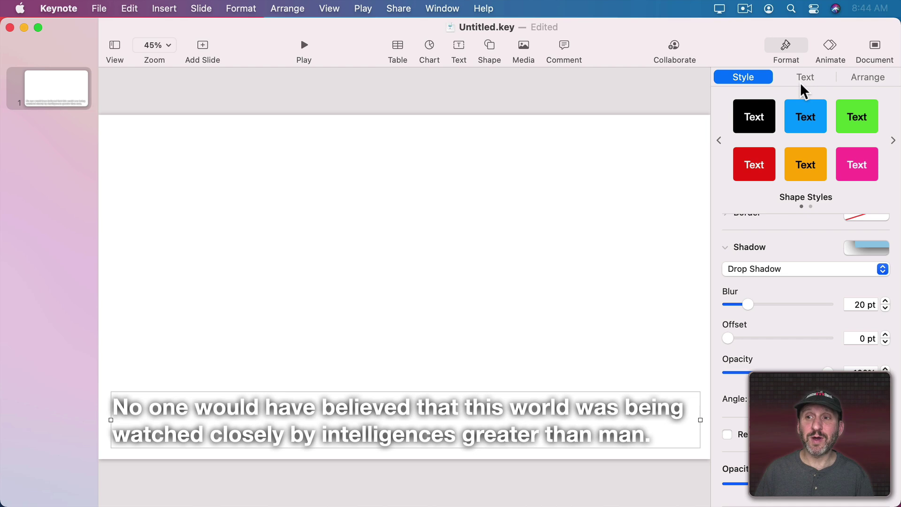
# Apply the Keyboard build-in to the caption, cursor off, typing Forward
pyautogui.click(826, 54)
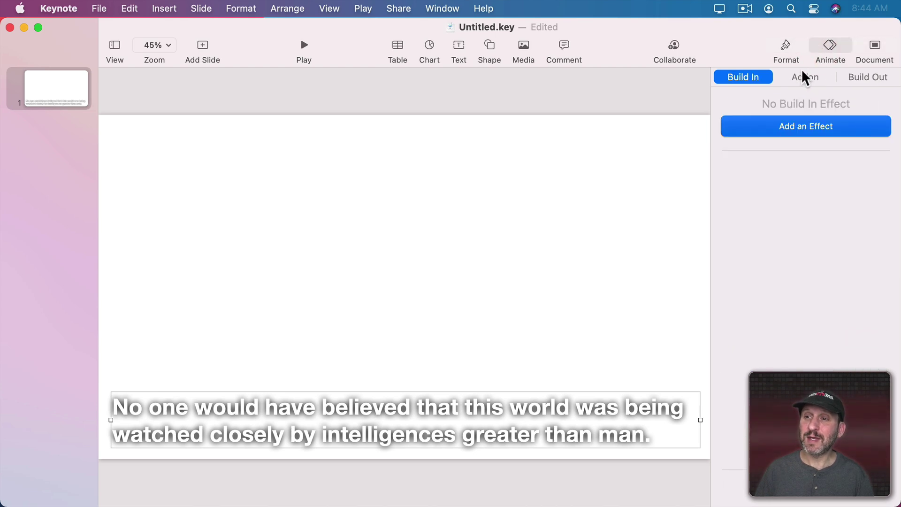
pyautogui.click(773, 125)
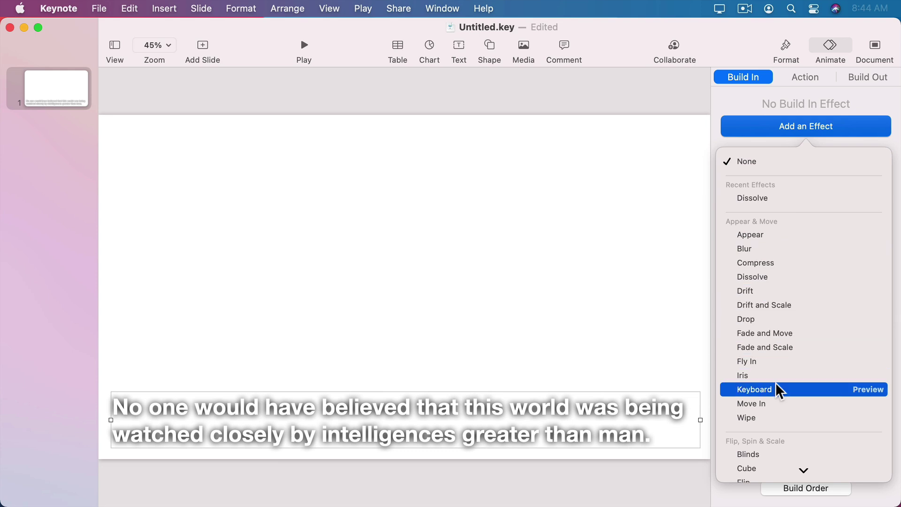
pyautogui.click(872, 389)
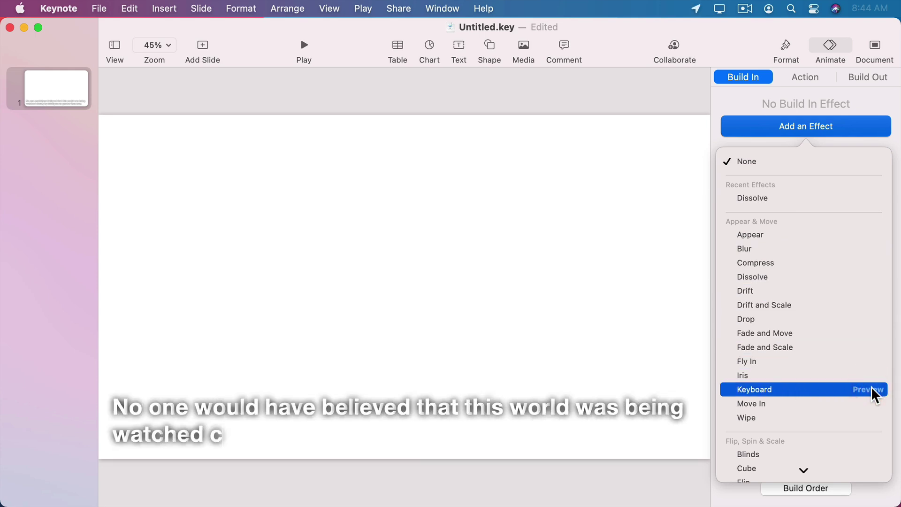
pyautogui.click(767, 391)
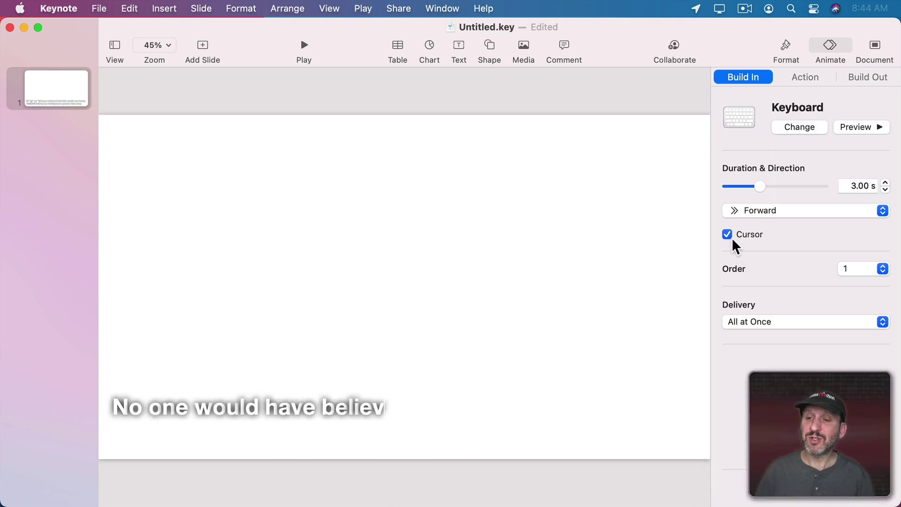
pyautogui.click(728, 236)
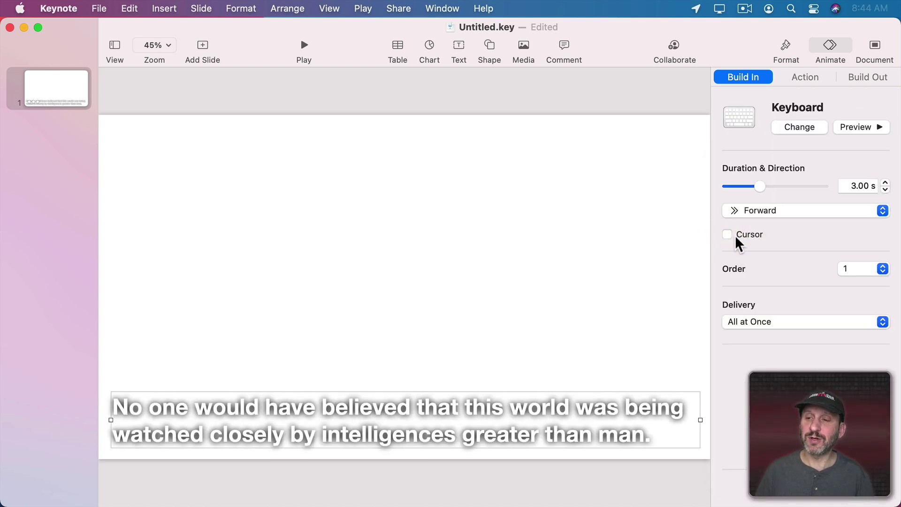
pyautogui.click(771, 214)
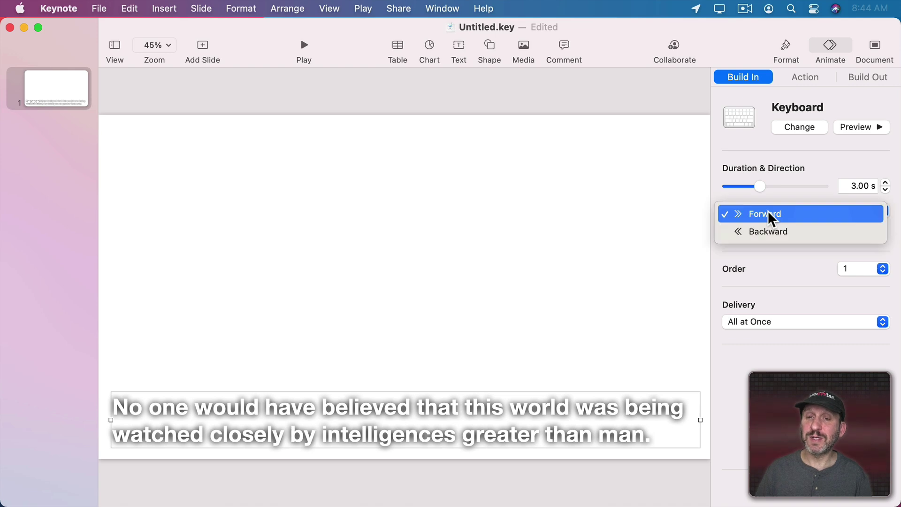
pyautogui.click(790, 201)
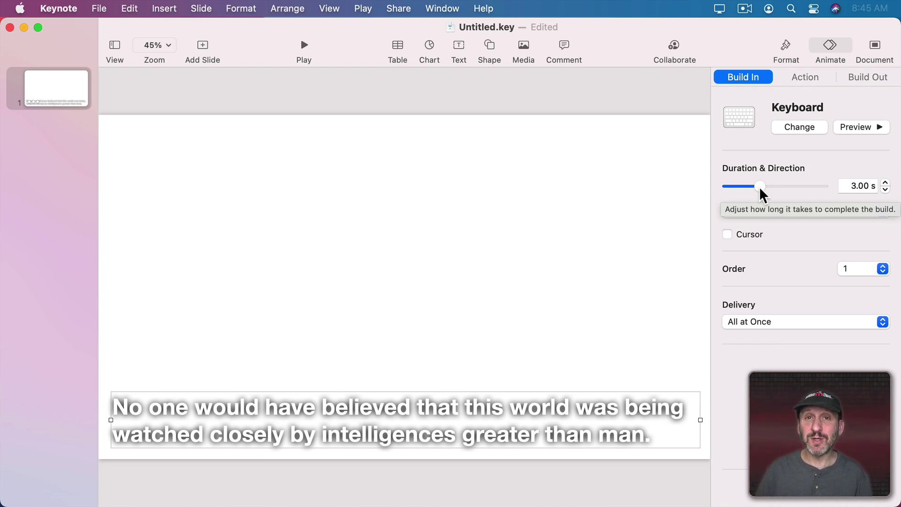
# Lengthen the Keyboard build to 8.00 s, preview it, and deselect the caption
pyautogui.moveTo(760, 189); pyautogui.dragTo(773, 190)
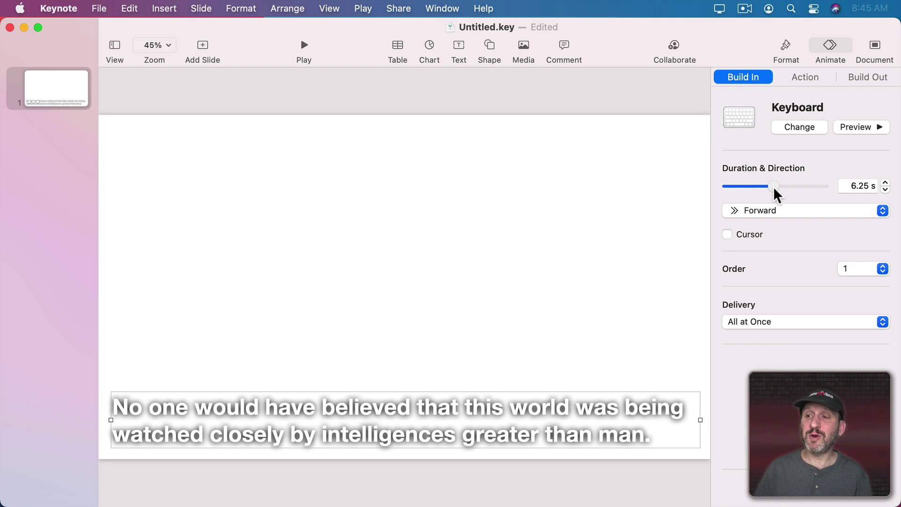
pyautogui.click(778, 188)
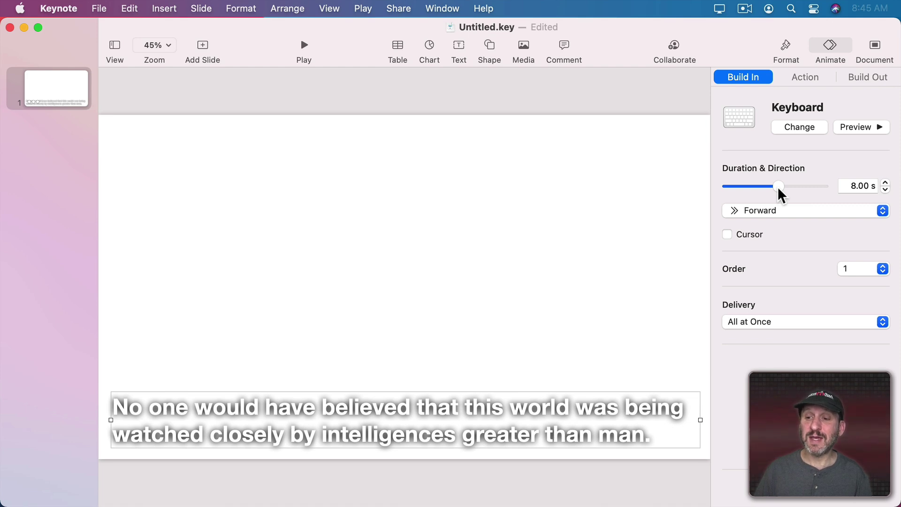
pyautogui.click(853, 131)
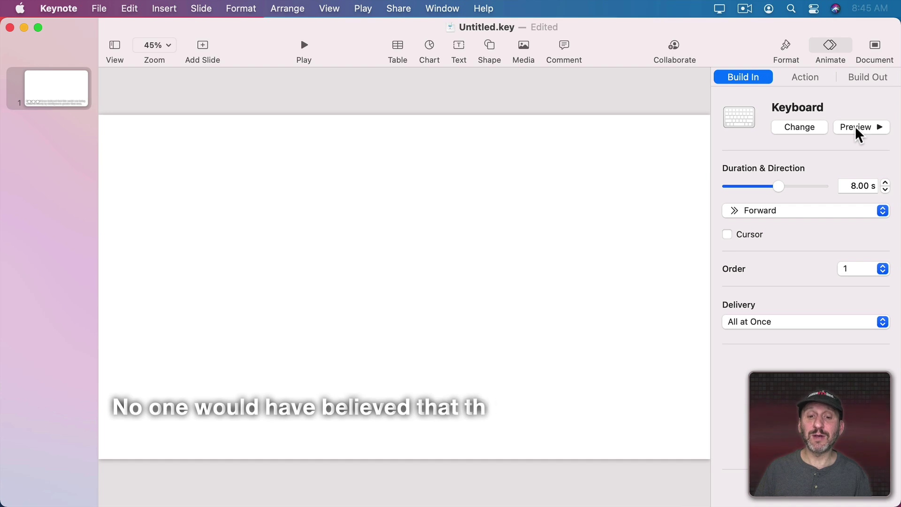
pyautogui.click(182, 189)
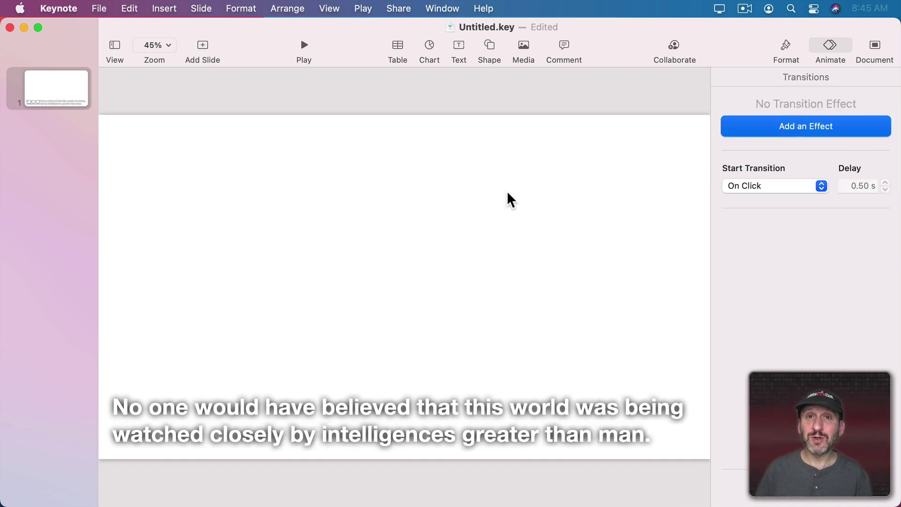
# Set the slide background to black and duplicate slide 1 as slide 2
pyautogui.click(787, 53)
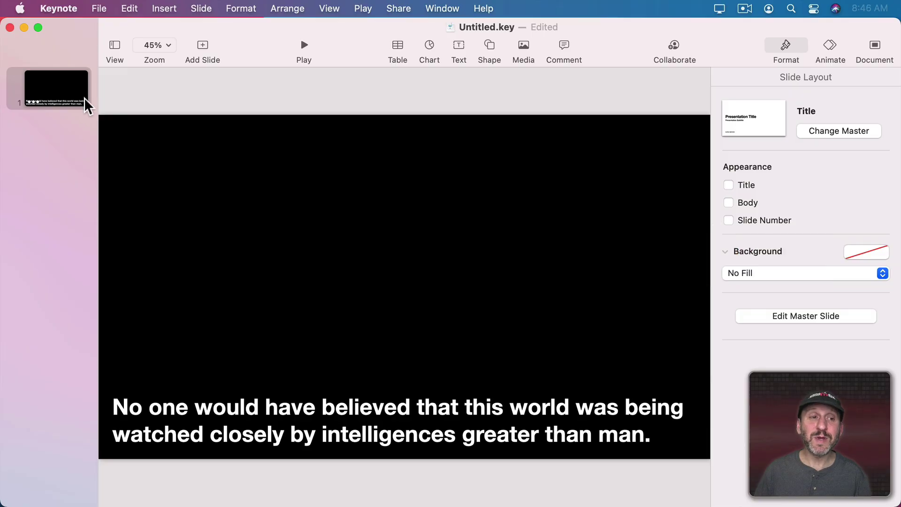
pyautogui.click(45, 84)
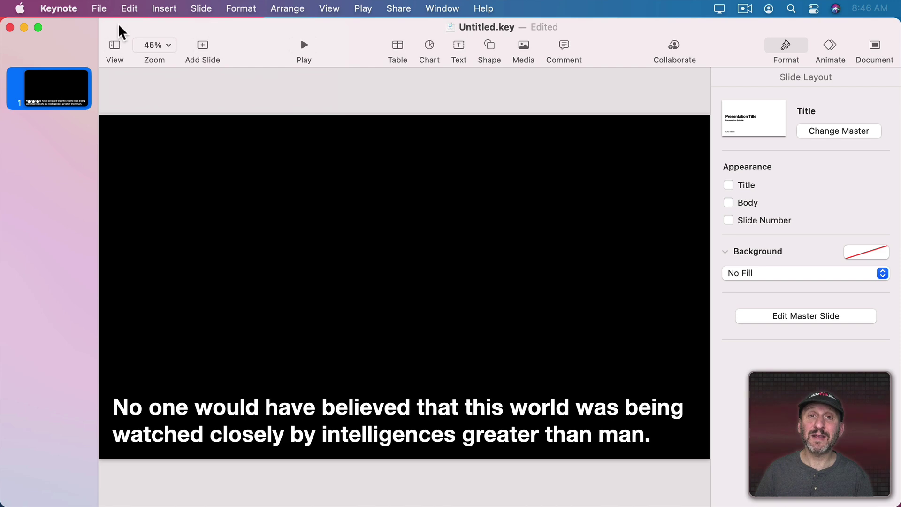
pyautogui.click(134, 8)
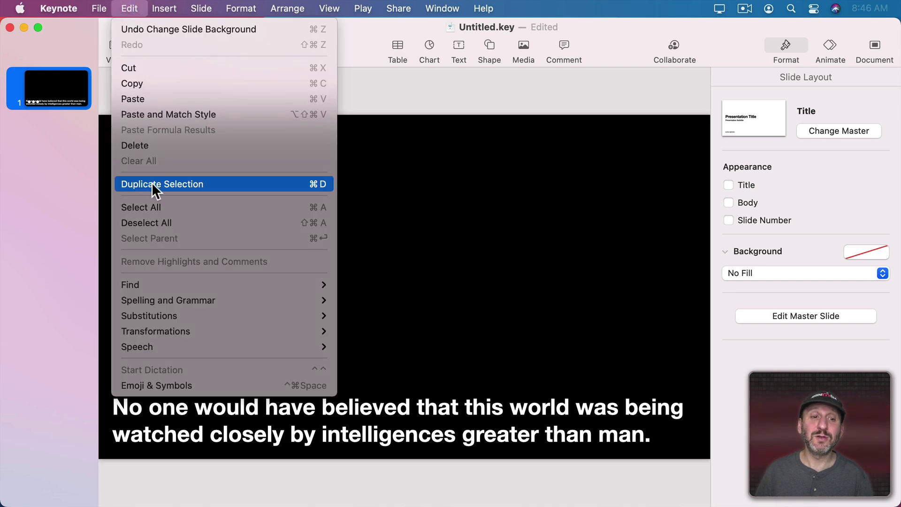
pyautogui.click(179, 184)
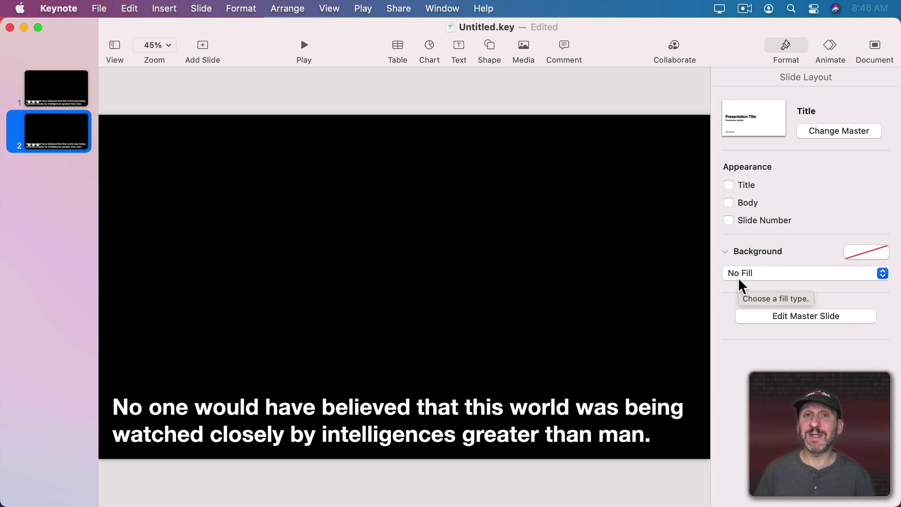
# Replace slide 2's caption with the man-with-a-microscope passage and nudge the box up
pyautogui.doubleClick(183, 406)
pyautogui.press('super+a')
pyautogui.write('That they were scrutinized and studied, as a man with a microscope might scrutinize the creatures that multiply in a drop of water.')
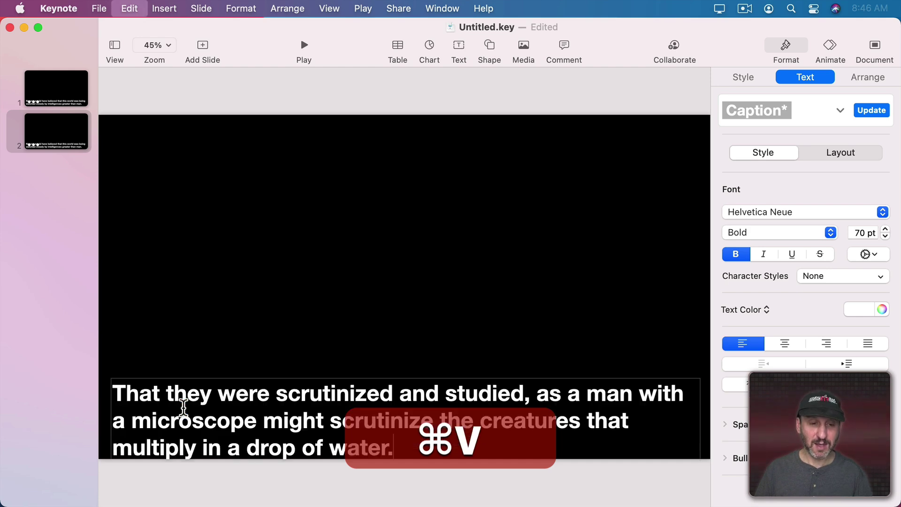
pyautogui.click(195, 353)
pyautogui.moveTo(200, 403); pyautogui.dragTo(200, 391)
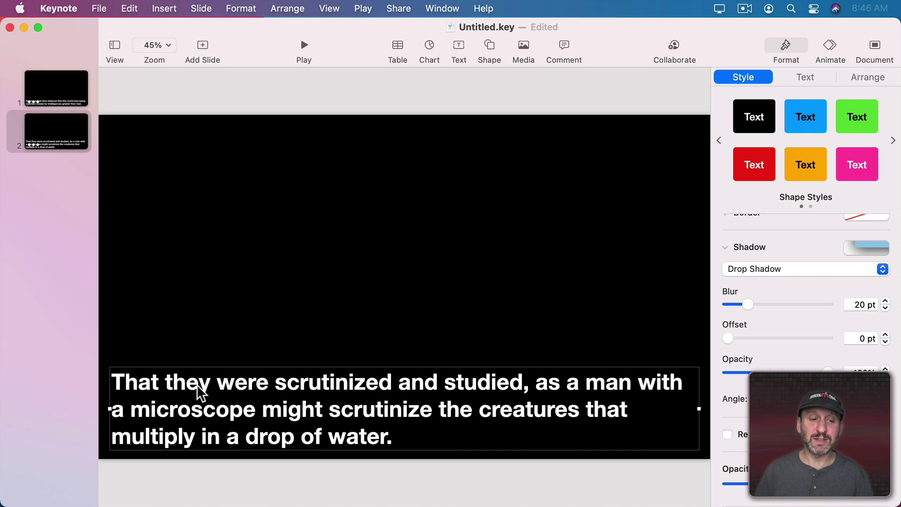
# Change slide 2's build-in to Dissolve animating by word, and preview it
pyautogui.click(829, 47)
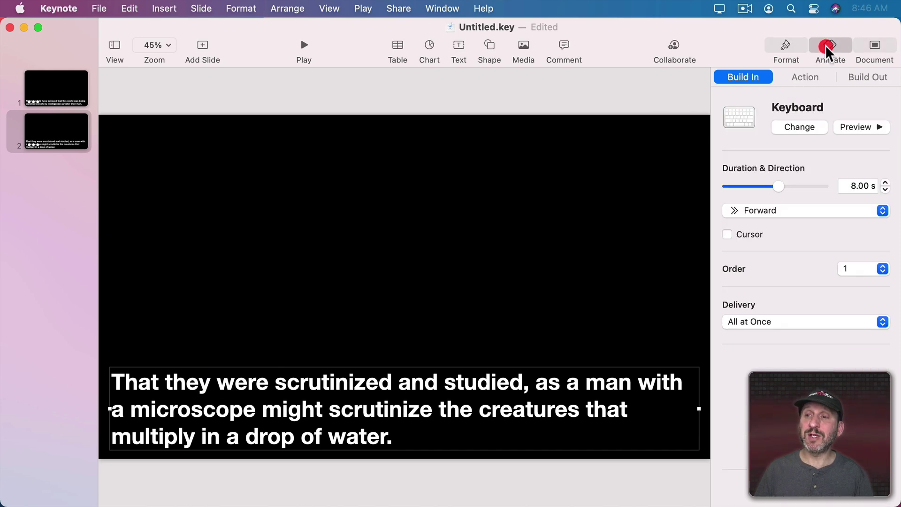
pyautogui.click(798, 127)
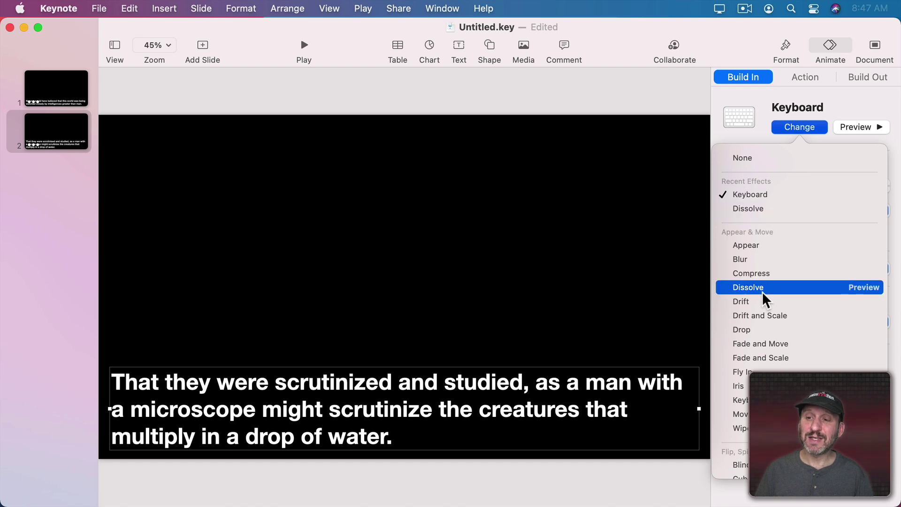
pyautogui.click(761, 288)
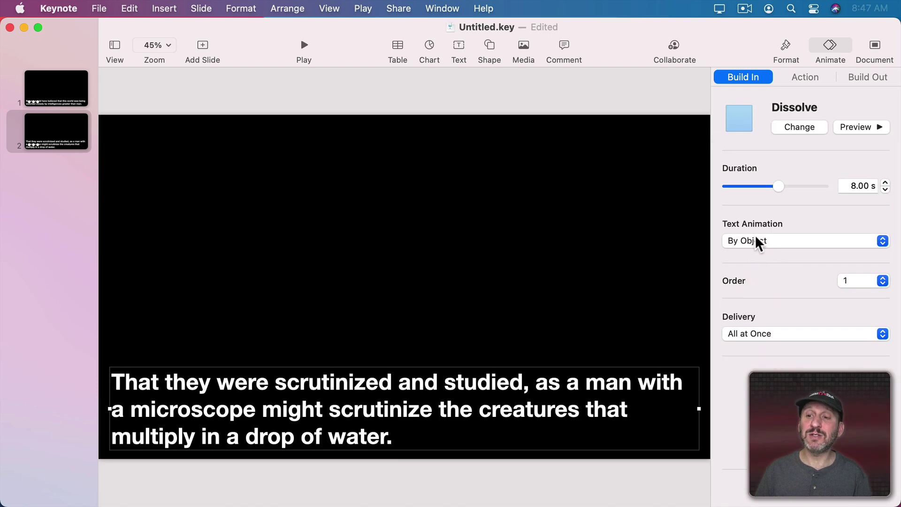
pyautogui.click(756, 242)
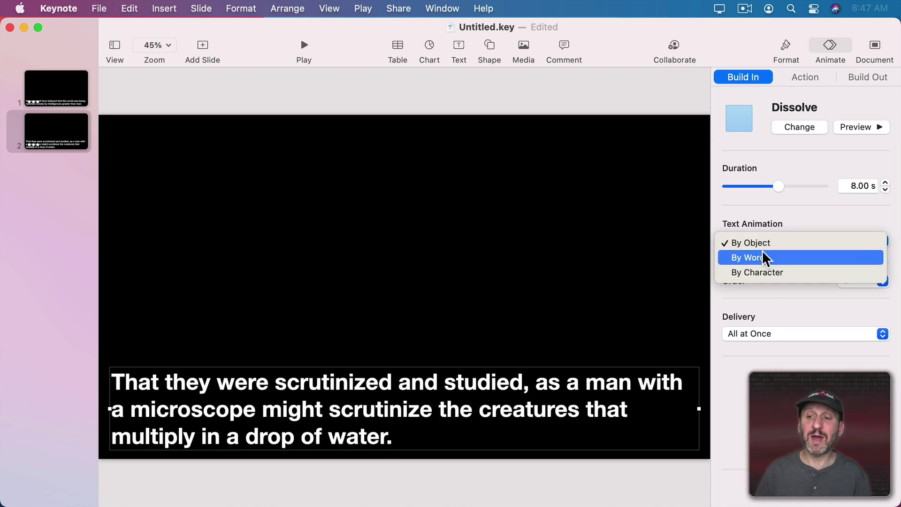
pyautogui.click(762, 254)
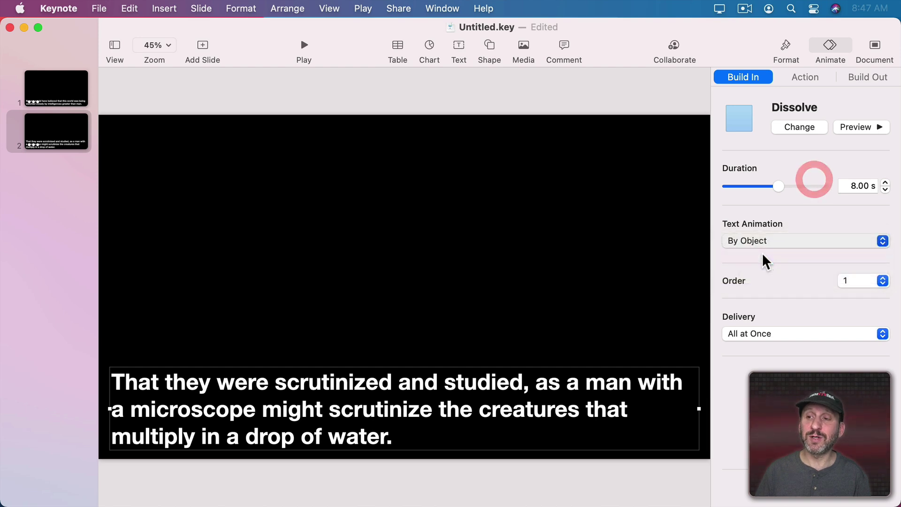
pyautogui.click(853, 126)
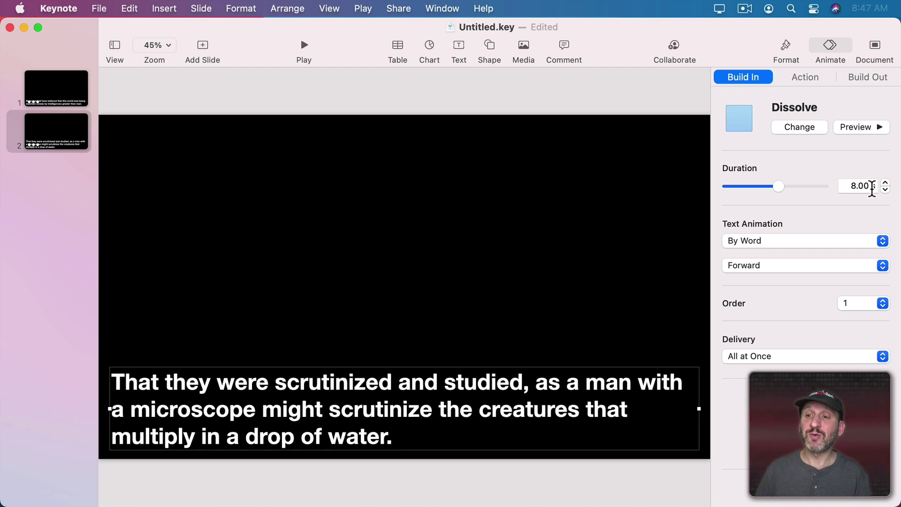
# Duplicate slide 2 as slide 3 captioned 'With infinite complacency men went about their little affairs.'
pyautogui.click(63, 134)
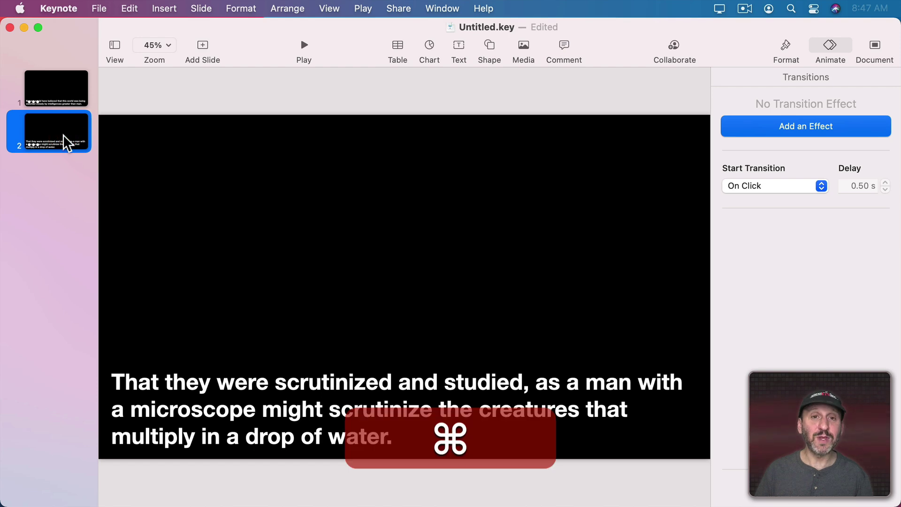
pyautogui.press('super+d')
pyautogui.doubleClick(259, 377)
pyautogui.press('super+a')
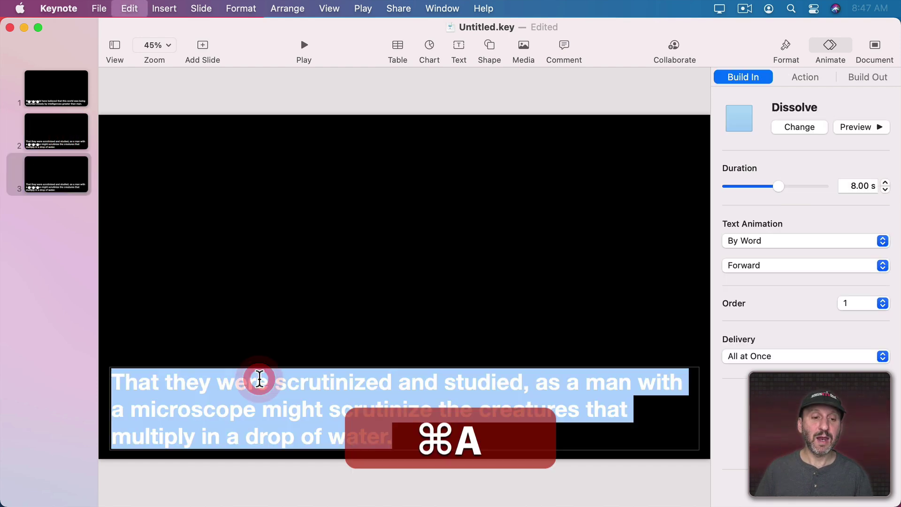
pyautogui.write('With infinite complacency men went about their little affairs.')
pyautogui.click(261, 357)
pyautogui.moveTo(241, 391); pyautogui.dragTo(241, 405)
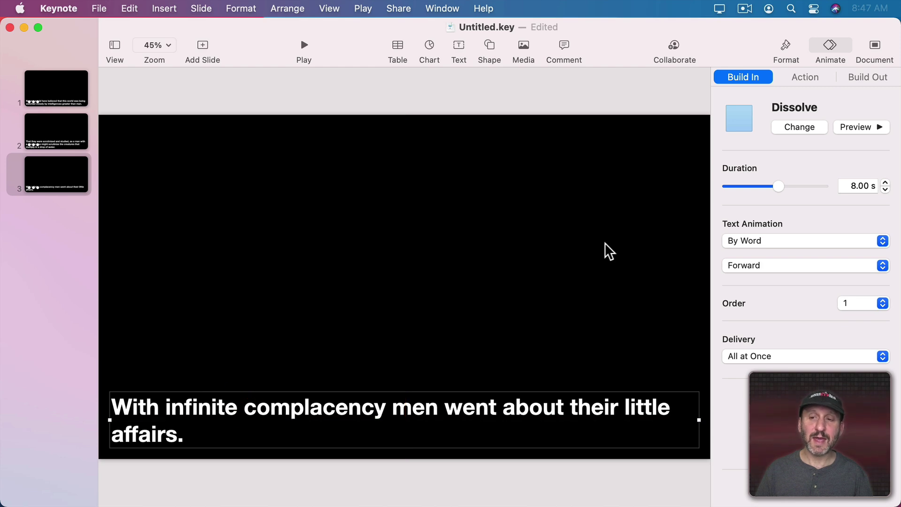
# Set slide 3's build-in to Move In, right to left, Bounce off, and preview
pyautogui.click(792, 127)
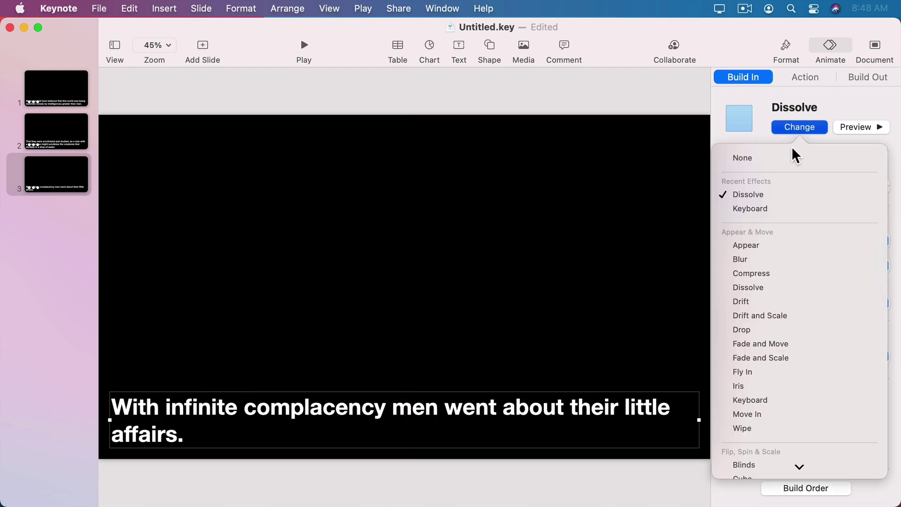
pyautogui.click(767, 413)
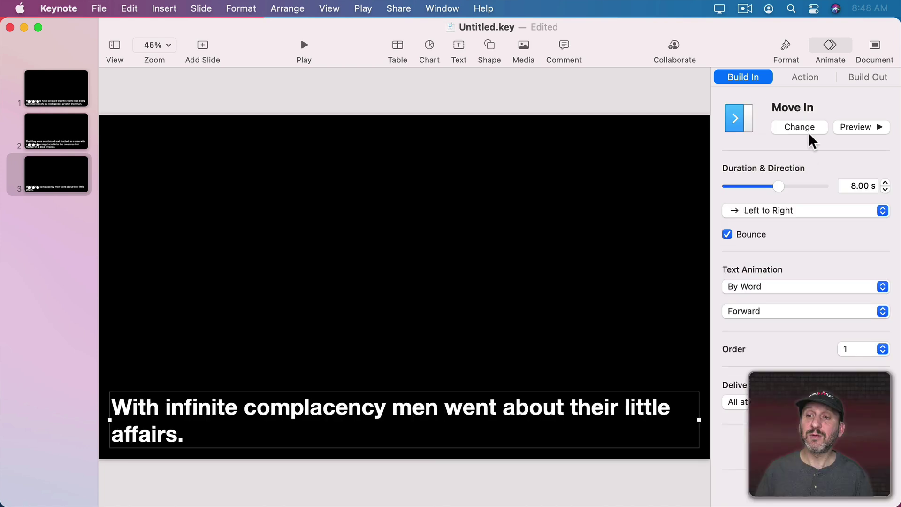
pyautogui.click(799, 210)
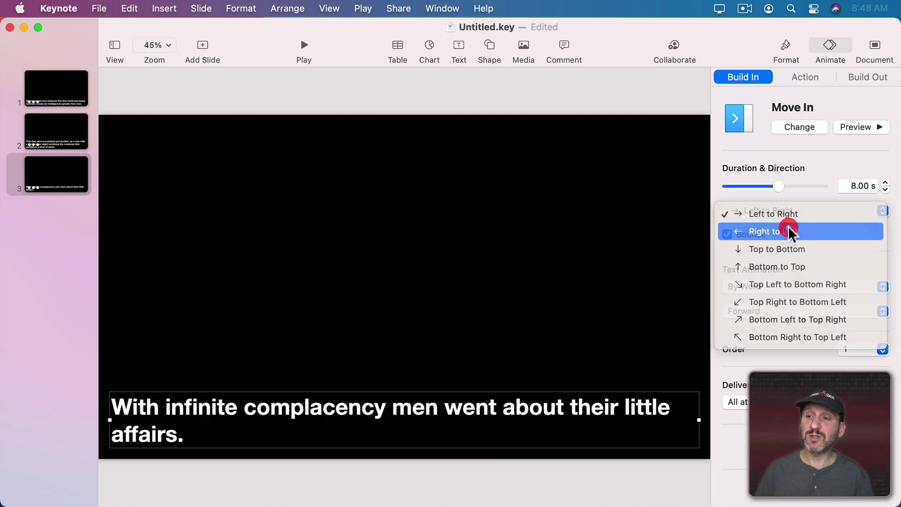
pyautogui.click(788, 230)
pyautogui.click(856, 127)
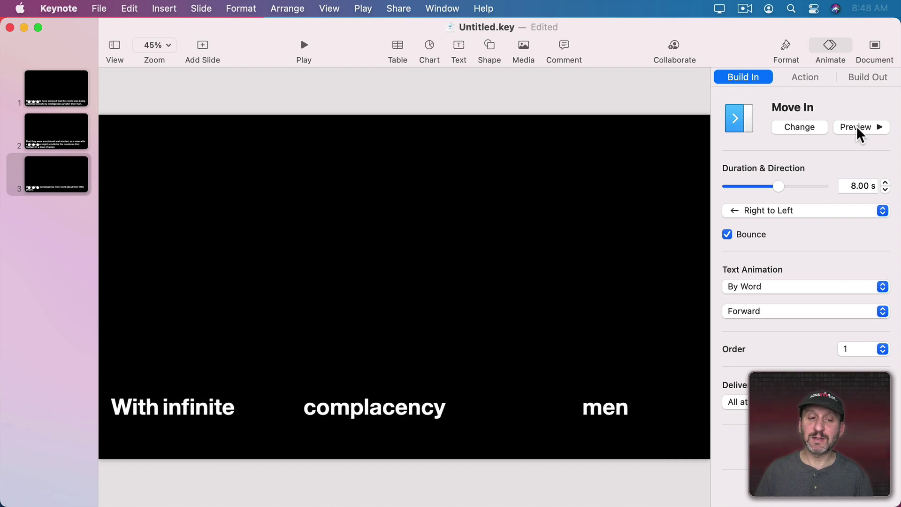
pyautogui.click(744, 229)
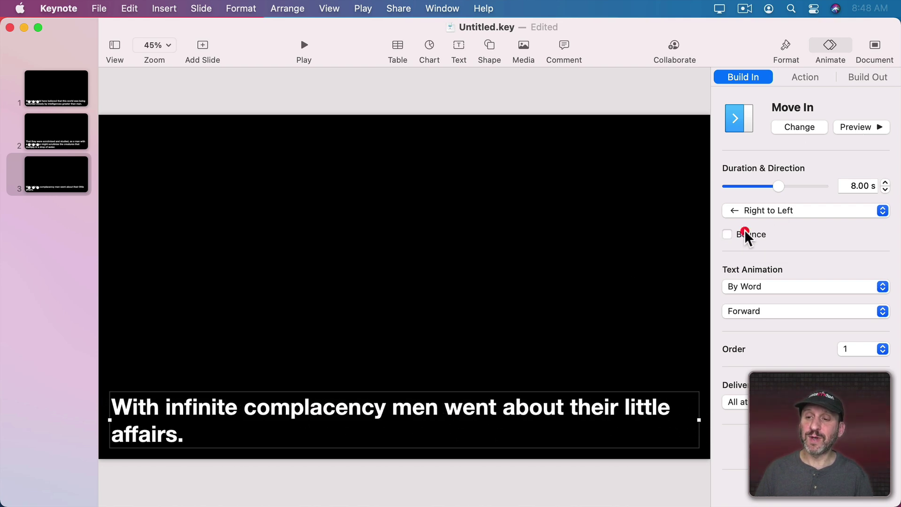
pyautogui.click(855, 127)
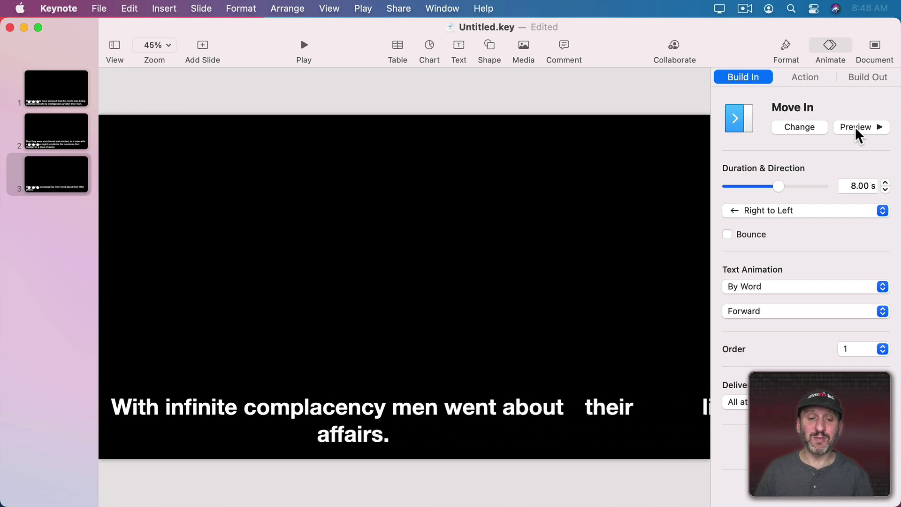
# Duplicate slide 3 as slide 4 captioned 'It is possible that the creatures under the microscope do the same.'
pyautogui.click(59, 184)
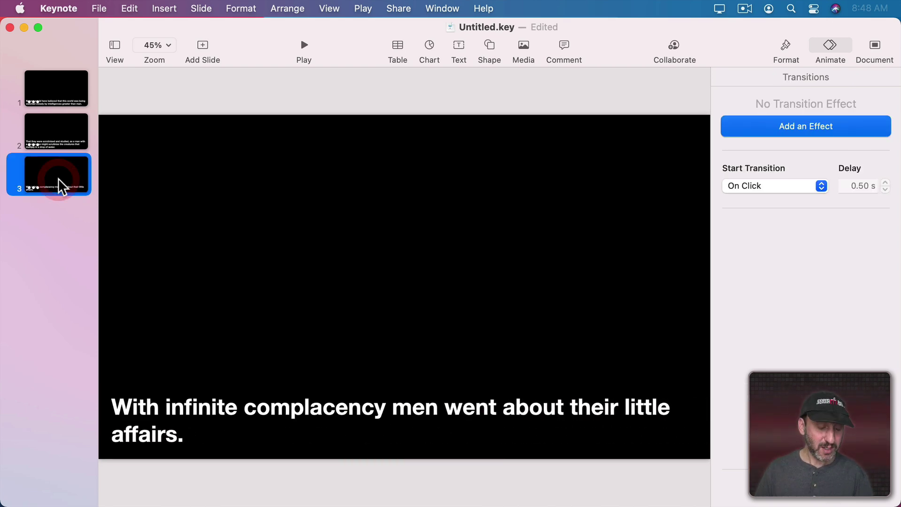
pyautogui.press('super+d')
pyautogui.doubleClick(325, 403)
pyautogui.press('super+a')
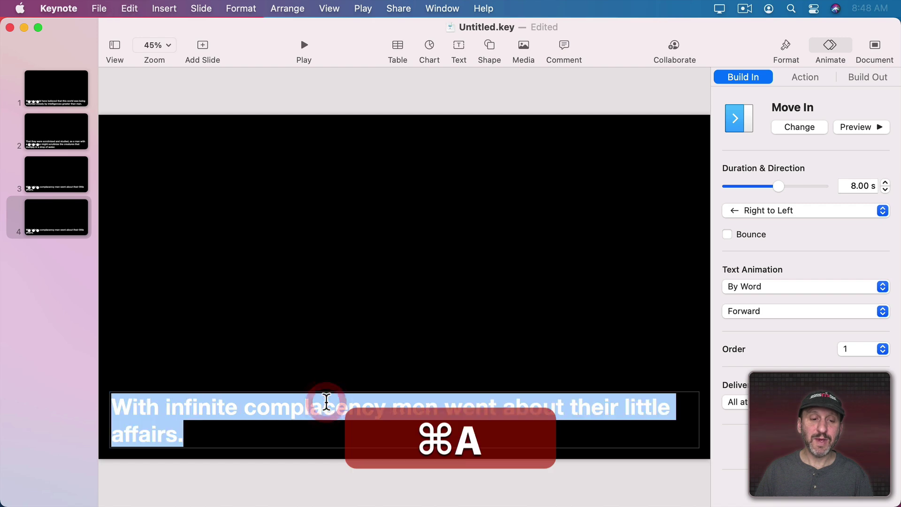
pyautogui.write('It is possible that the creatures under the microscope do the same.')
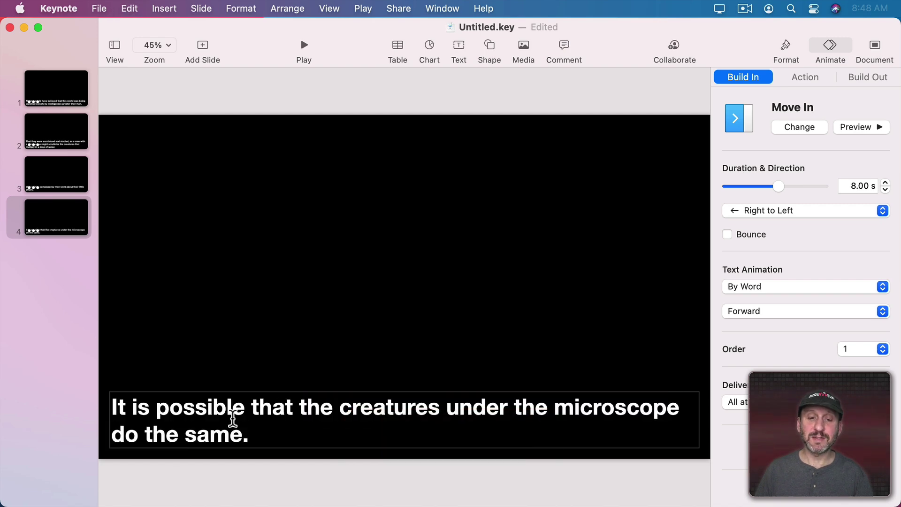
# Change slide 4's build-in effect to Pop and preview it
pyautogui.click(799, 127)
pyautogui.scroll(-10, 751, 429)
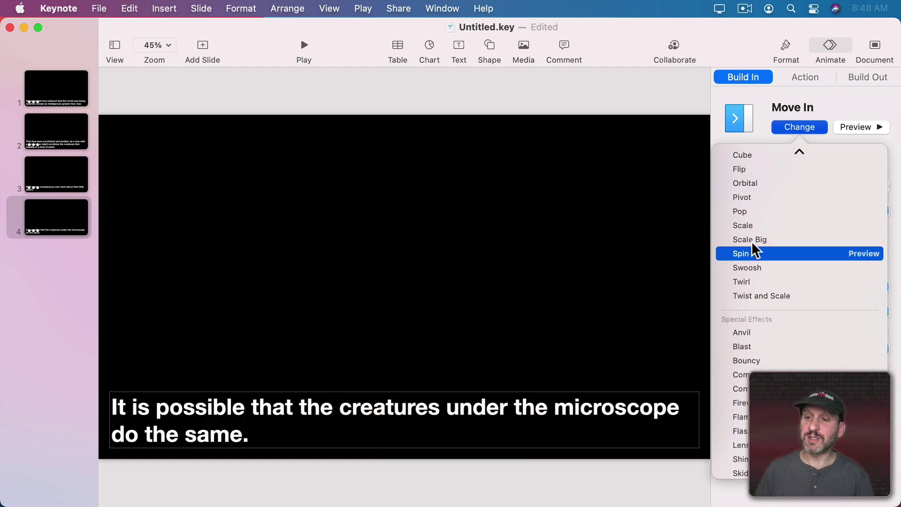
pyautogui.click(747, 211)
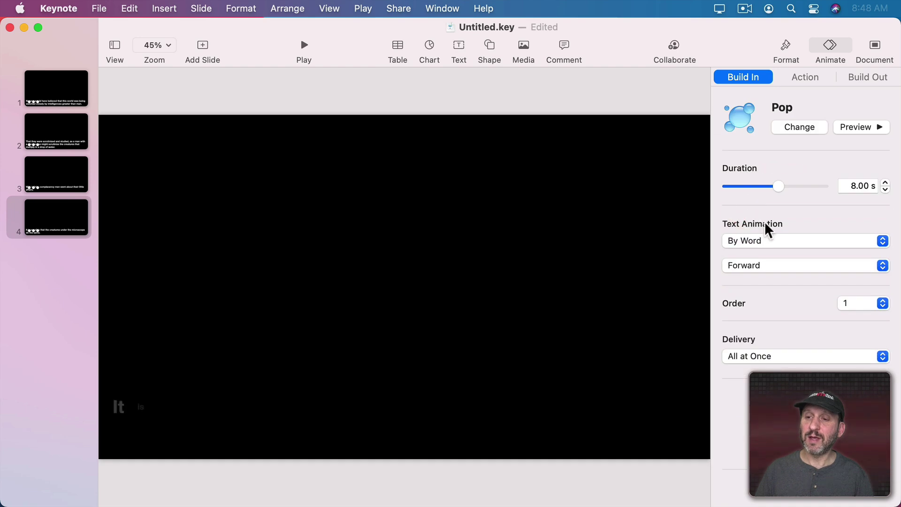
pyautogui.click(855, 129)
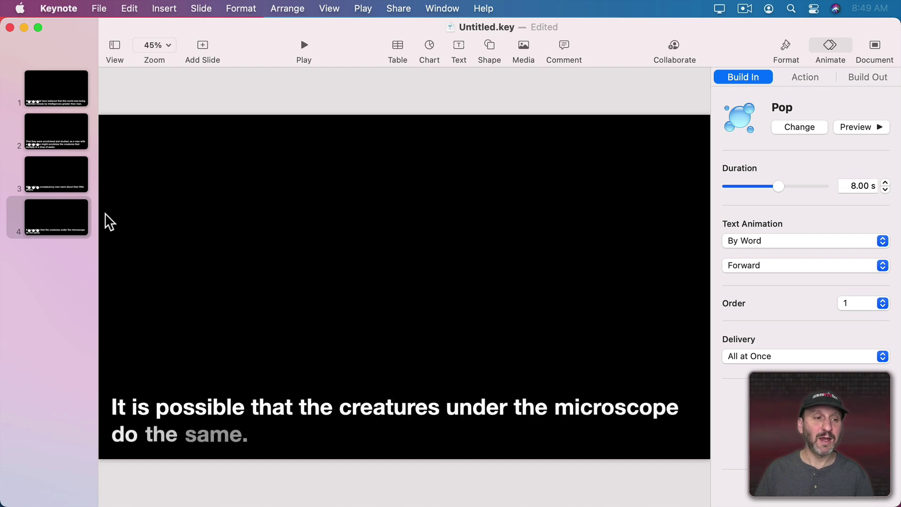
# Paste the 'No one gave a thought…' slide after slide 4 and choose the Sparkle build-in
pyautogui.click(77, 212)
pyautogui.press('super+v')
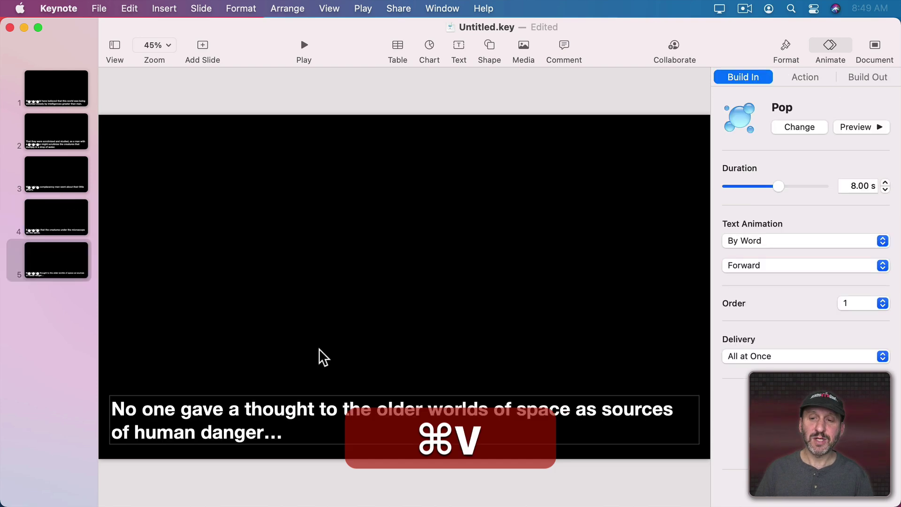
pyautogui.click(792, 131)
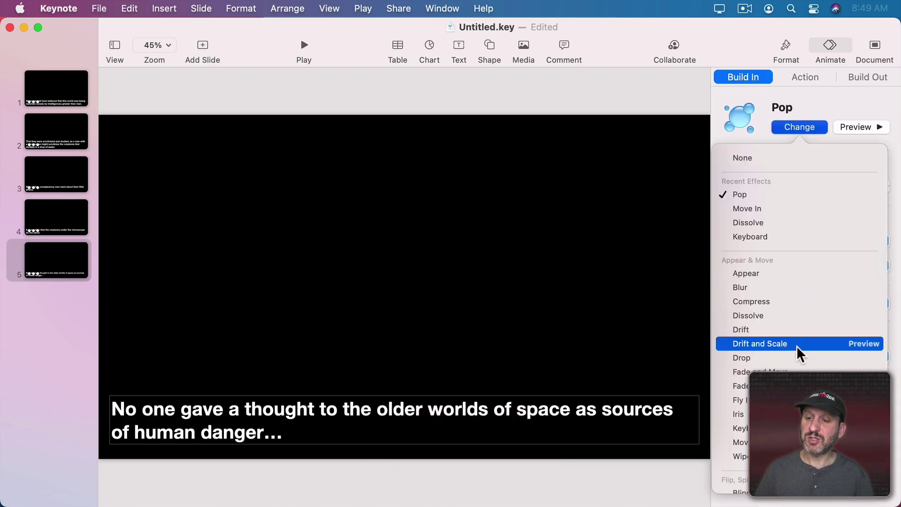
pyautogui.scroll(-5, 796, 345)
pyautogui.scroll(-4, 779, 380)
pyautogui.click(756, 449)
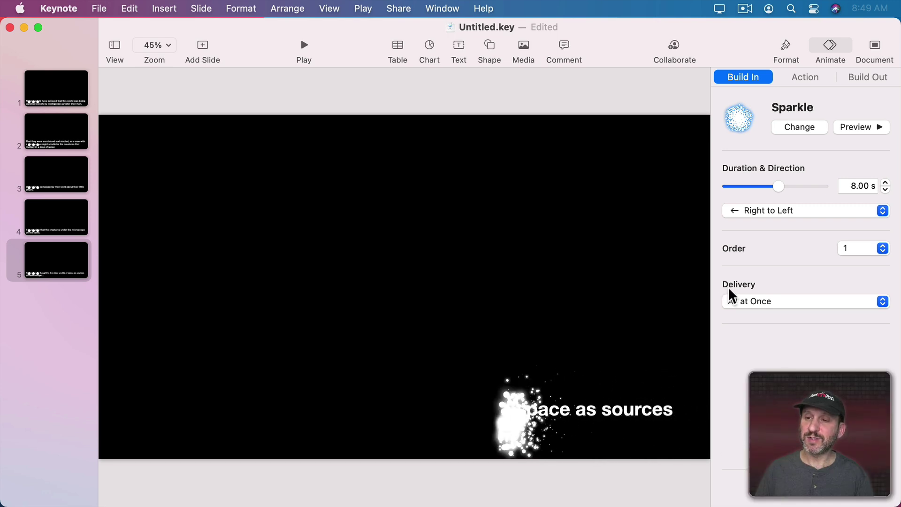
# Make Sparkle run left to right by paragraph, break the caption before 'of human danger', and preview
pyautogui.click(777, 209)
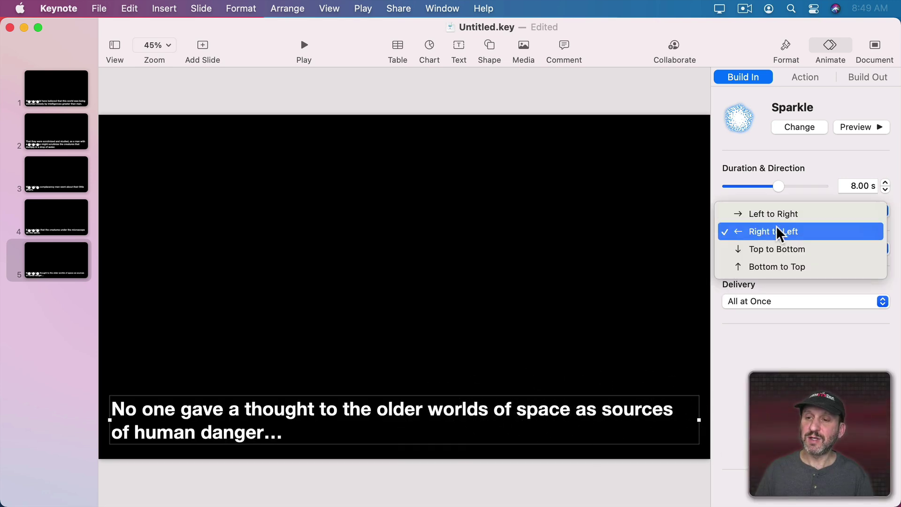
pyautogui.click(776, 214)
pyautogui.click(777, 299)
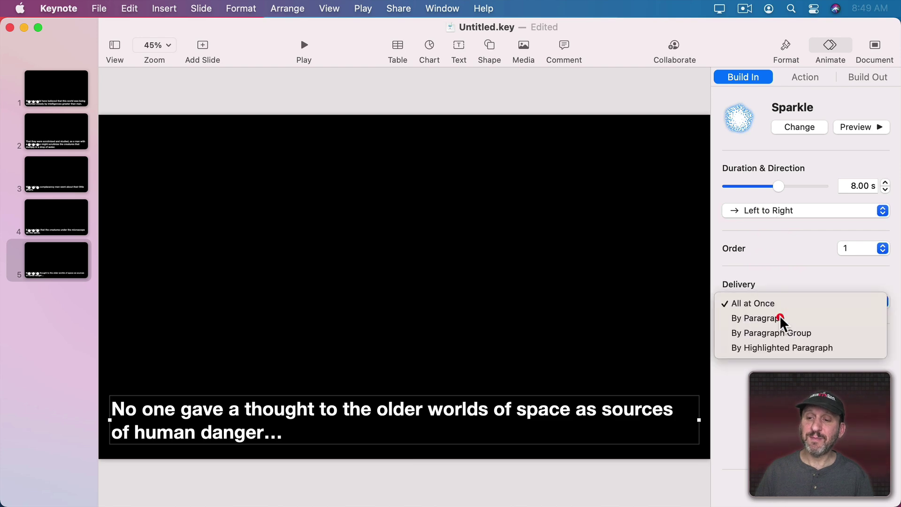
pyautogui.click(779, 315)
pyautogui.click(112, 433)
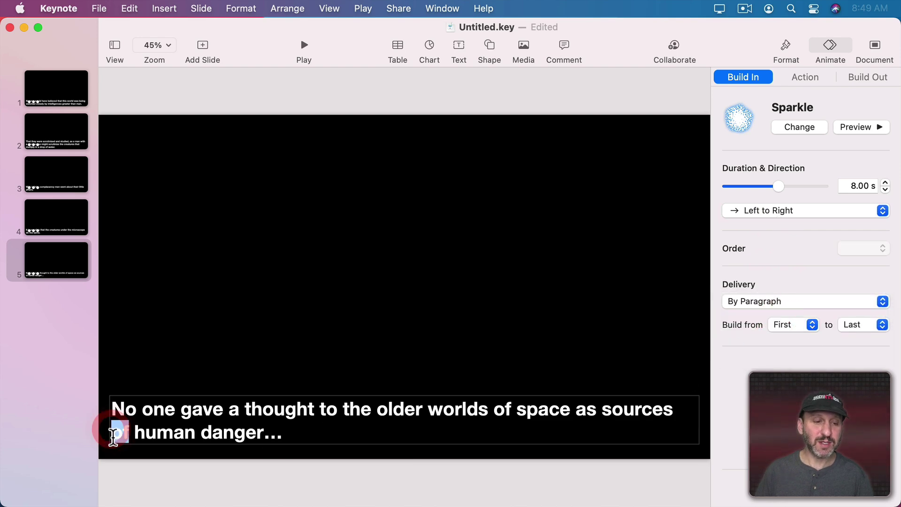
pyautogui.press('Return')
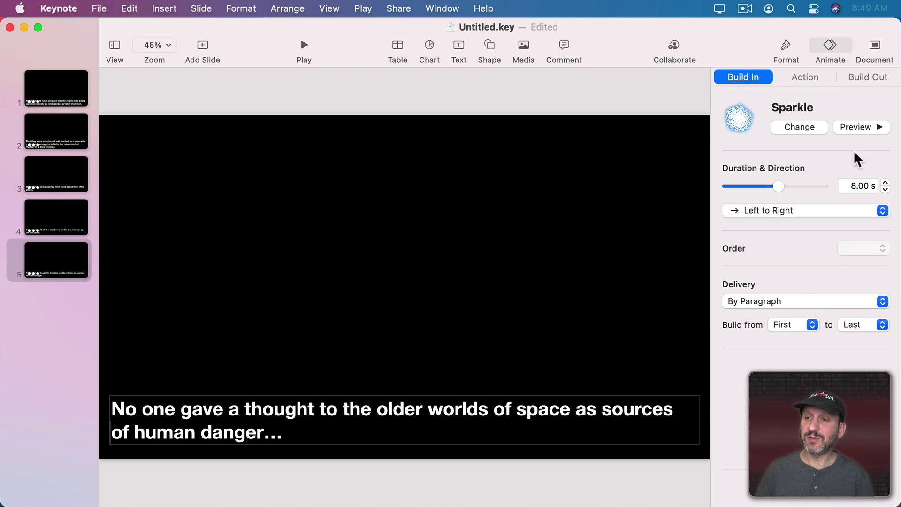
pyautogui.click(857, 127)
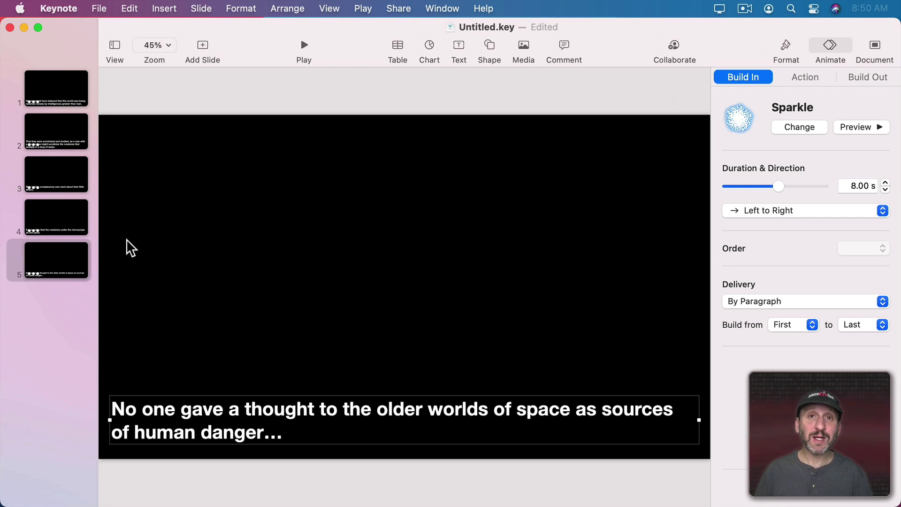
# Duplicate slide 5 as slide 6 and delete its caption text box, leaving it blank black
pyautogui.click(61, 249)
pyautogui.press('super+d')
pyautogui.click(190, 415)
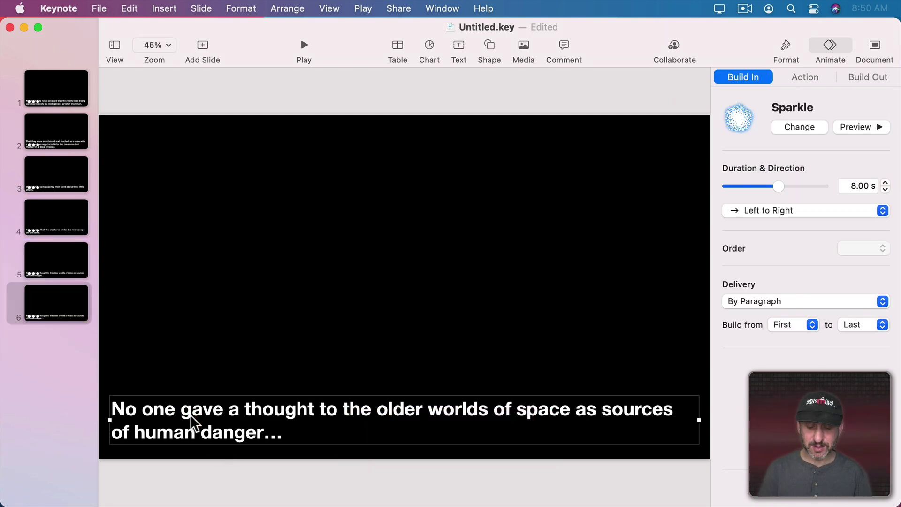
pyautogui.press('BackSpace')
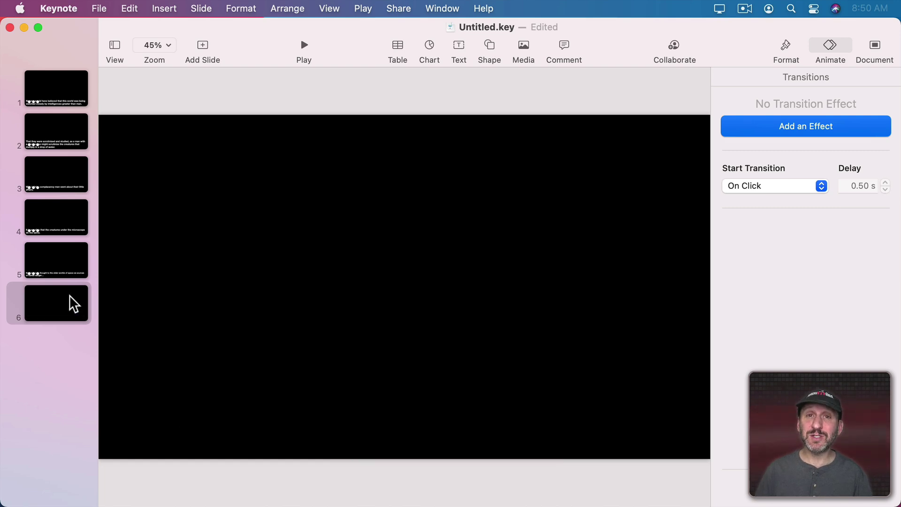
# Start exporting the presentation as a movie with File > Export To > Movie
pyautogui.click(98, 8)
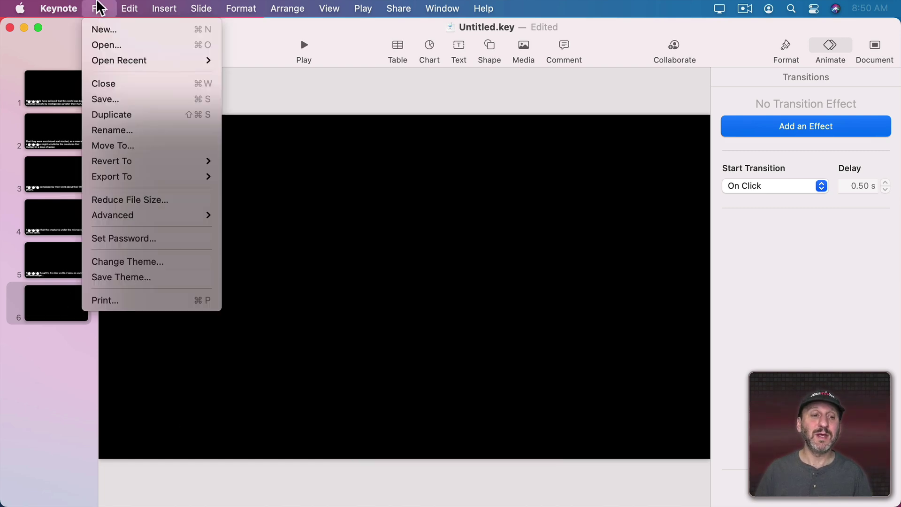
pyautogui.moveTo(125, 176)
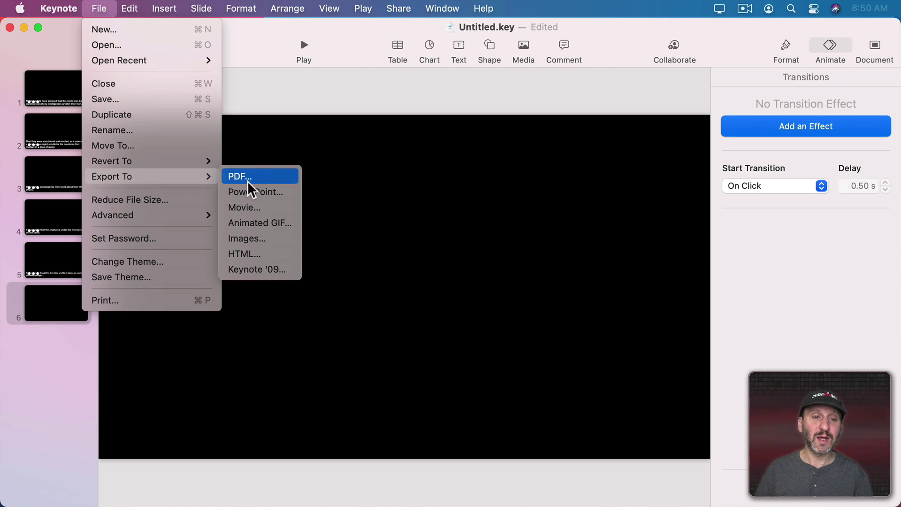
pyautogui.click(248, 206)
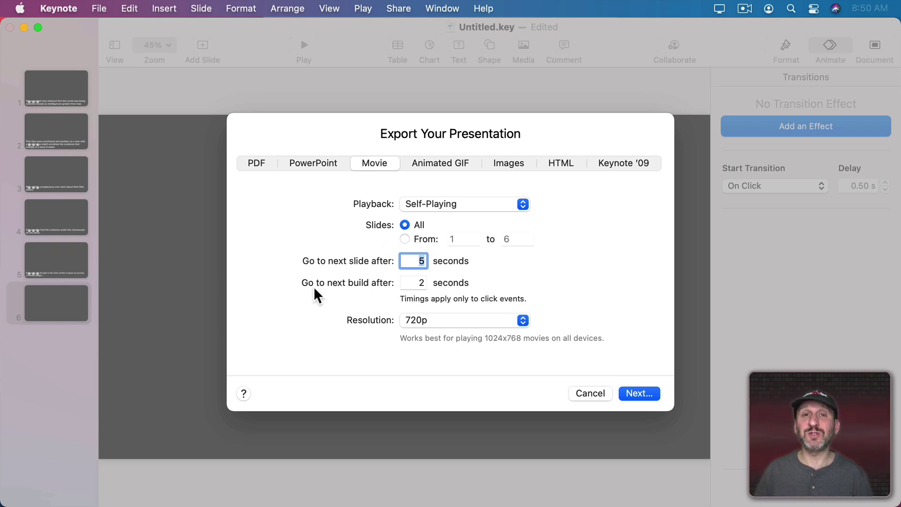
# Set the export resolution to Custom 3840 × 2160
pyautogui.click(427, 318)
pyautogui.click(432, 349)
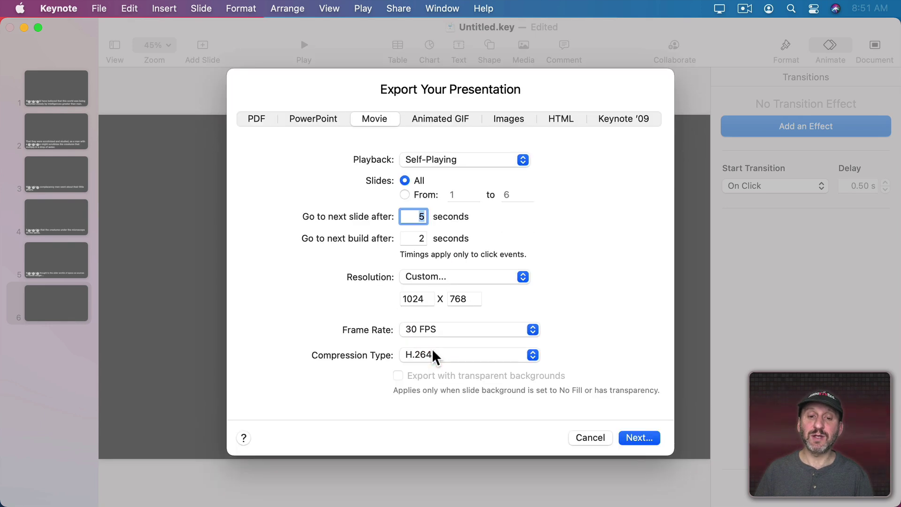
pyautogui.doubleClick(414, 299)
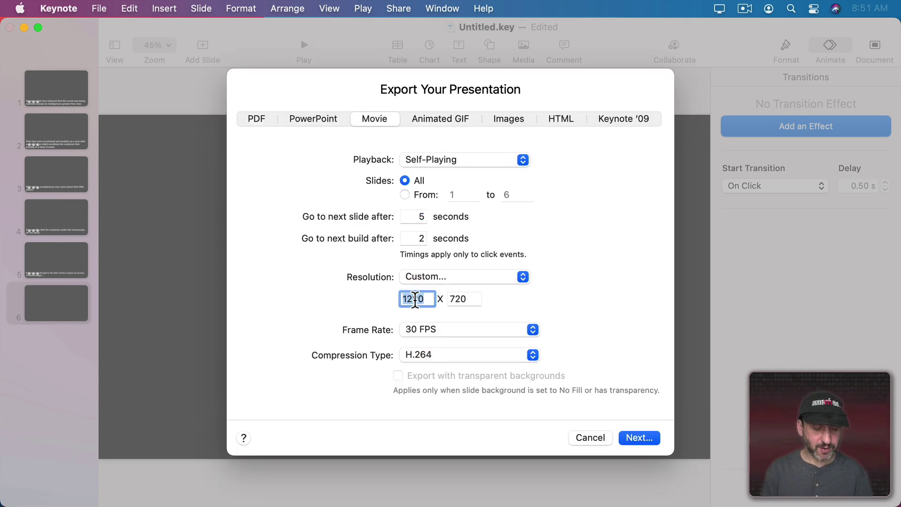
pyautogui.write('384')
pyautogui.press('Tab')
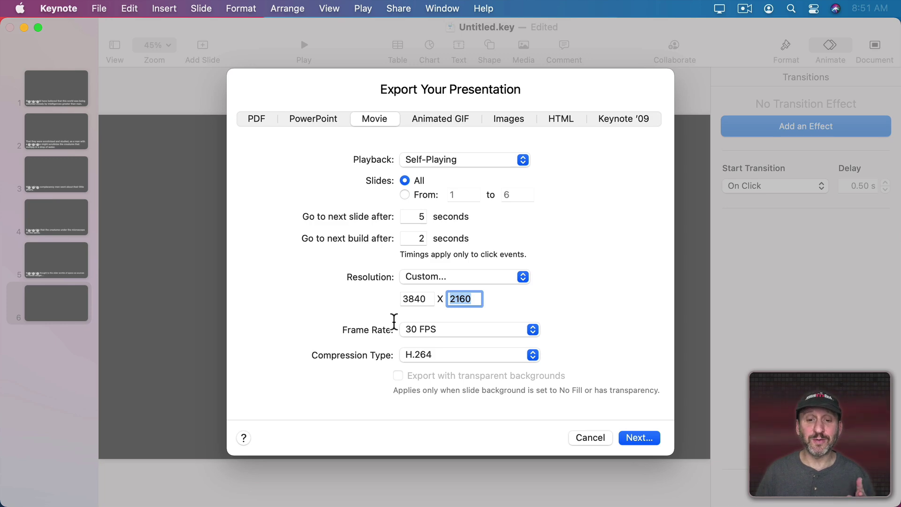
# Use Apple ProRes 4444 compression, export as 'Movie Text' to the Desktop, and preview it
pyautogui.click(430, 354)
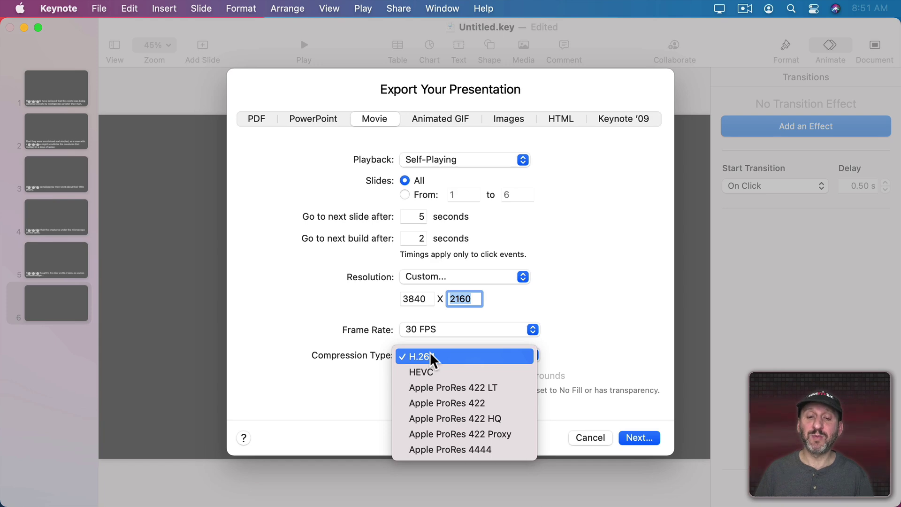
pyautogui.click(495, 449)
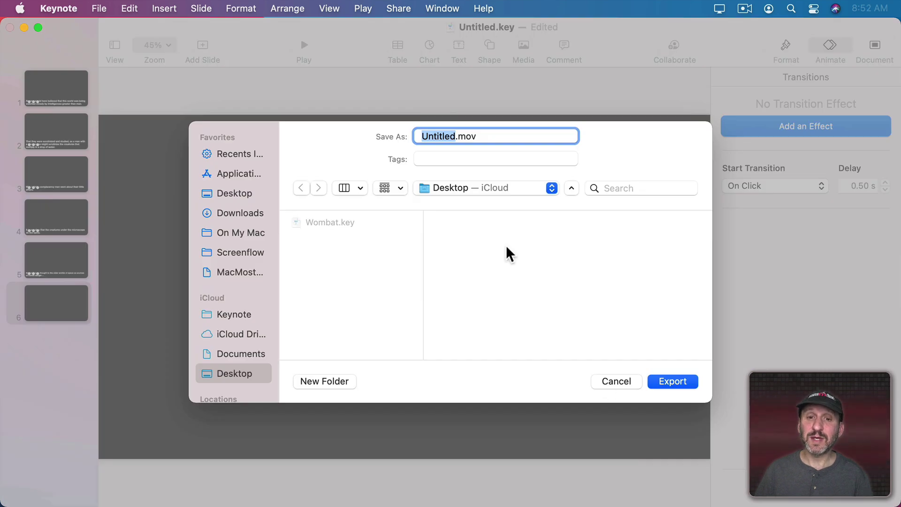
pyautogui.write('Movie Text')
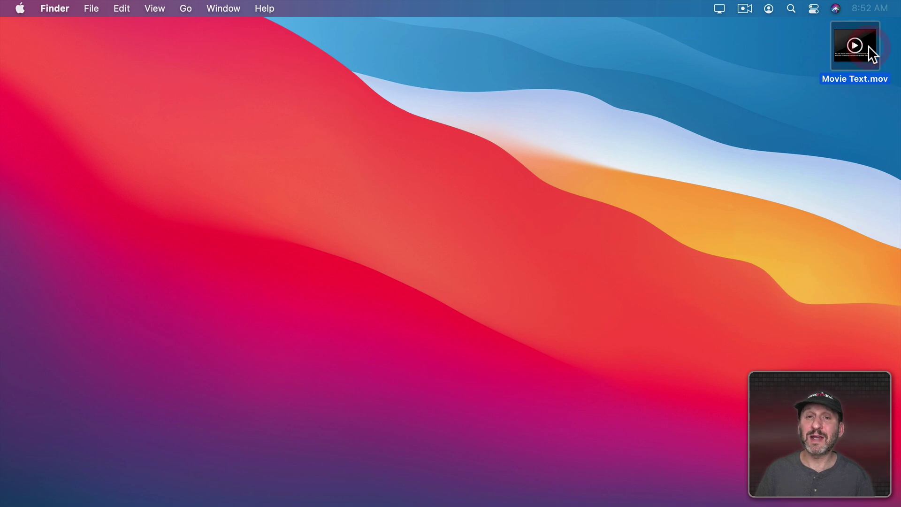
pyautogui.press('space')
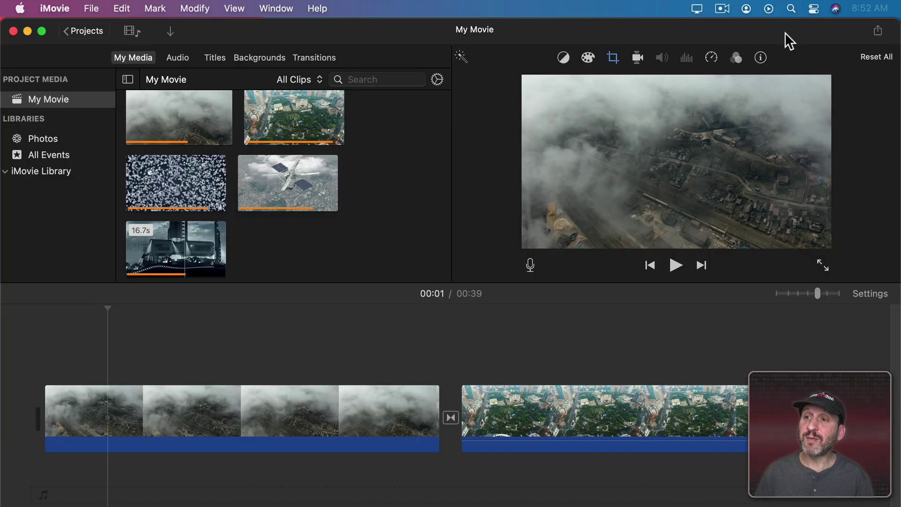
# Drag Movie Text.mov from the Desktop into the timeline as a cutaway above the cloud and city footage
pyautogui.moveTo(785, 32); pyautogui.dragTo(720, 36)
pyautogui.moveTo(856, 47); pyautogui.dragTo(82, 348)
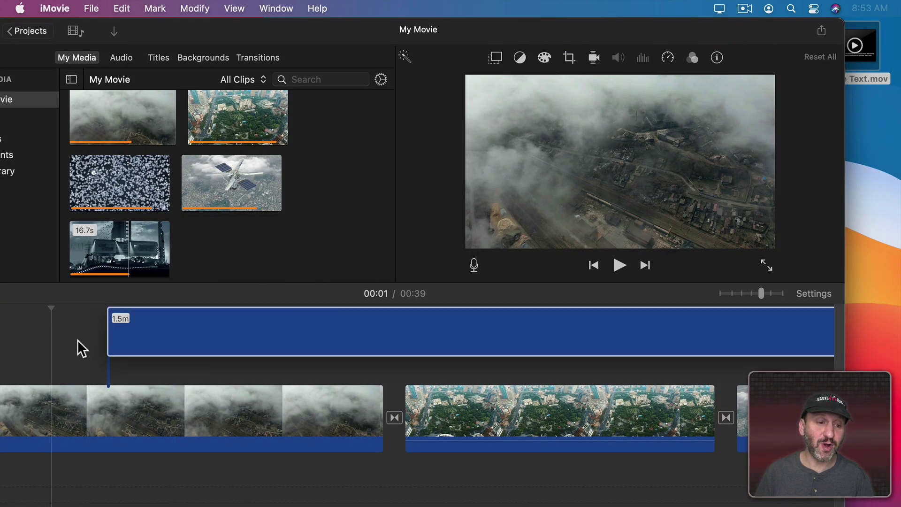
pyautogui.moveTo(169, 28); pyautogui.dragTo(241, 24)
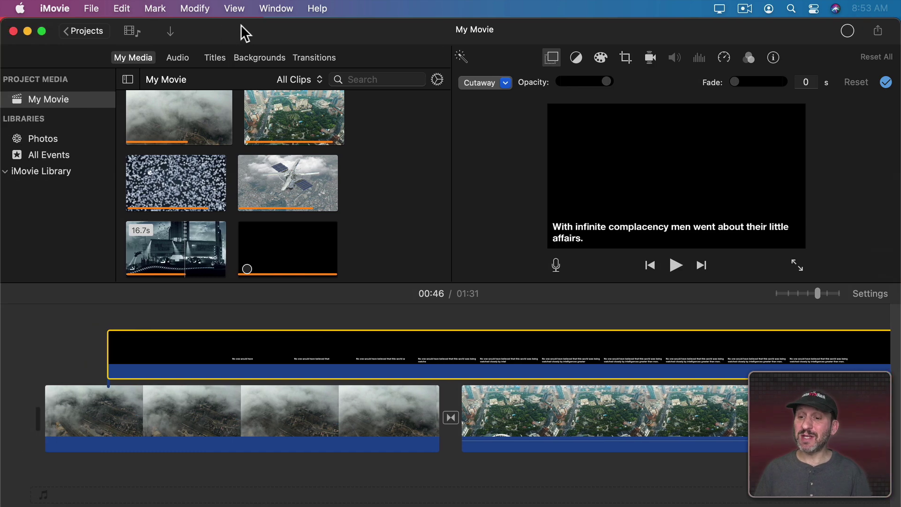
pyautogui.hscroll(15, 623, 360)
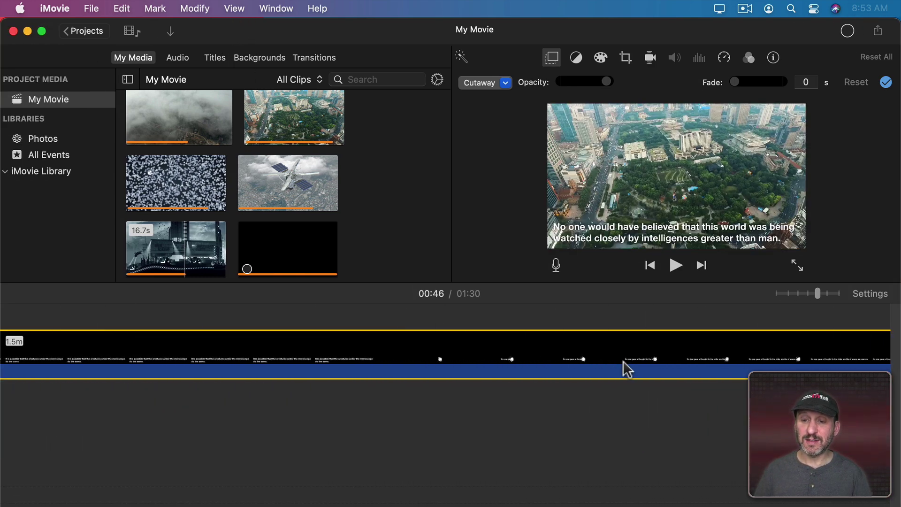
pyautogui.hscroll(-10, 623, 360)
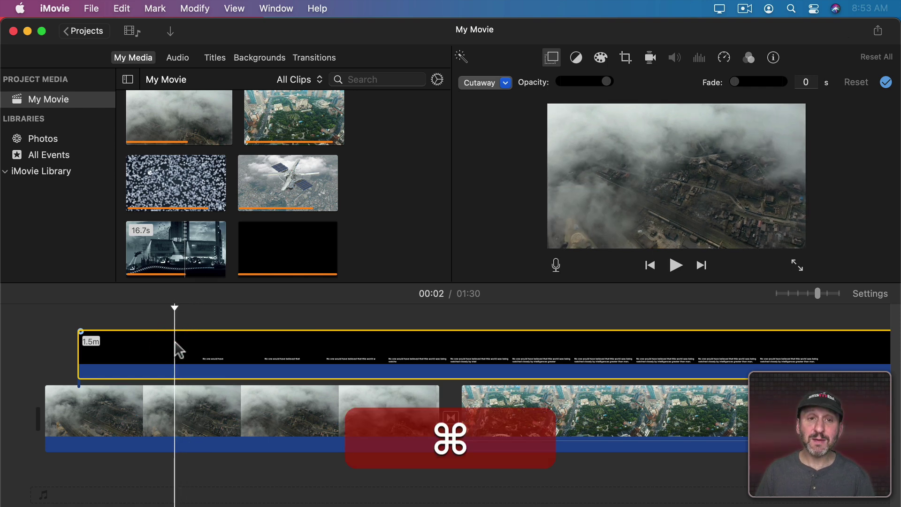
# Delete the caption clip's blank start, slide it to the movie's beginning, and split it at 00:08
pyautogui.press('super+b')
pyautogui.click(124, 350)
pyautogui.press('BackSpace')
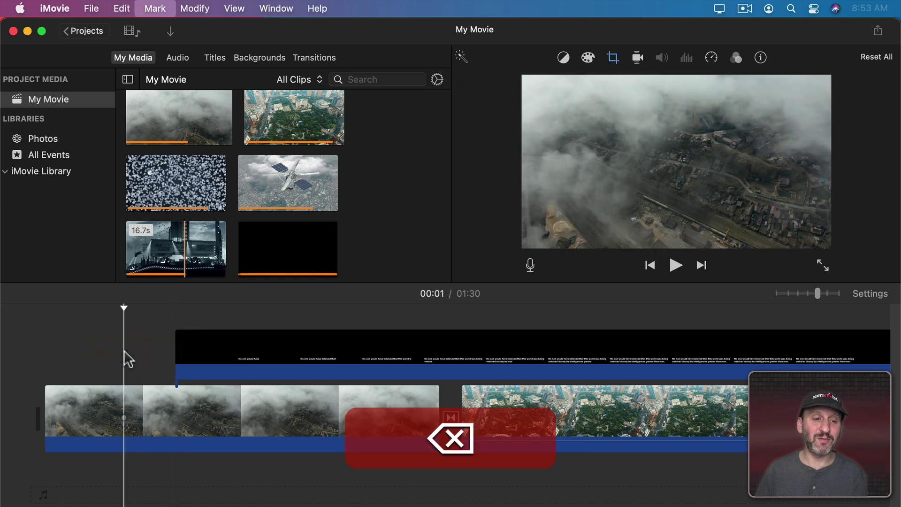
pyautogui.moveTo(257, 357); pyautogui.dragTo(143, 348)
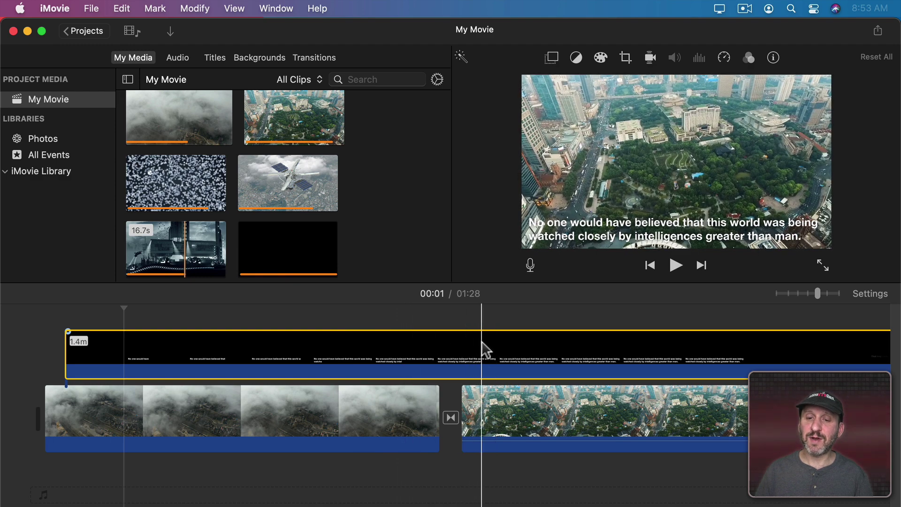
pyautogui.click(482, 342)
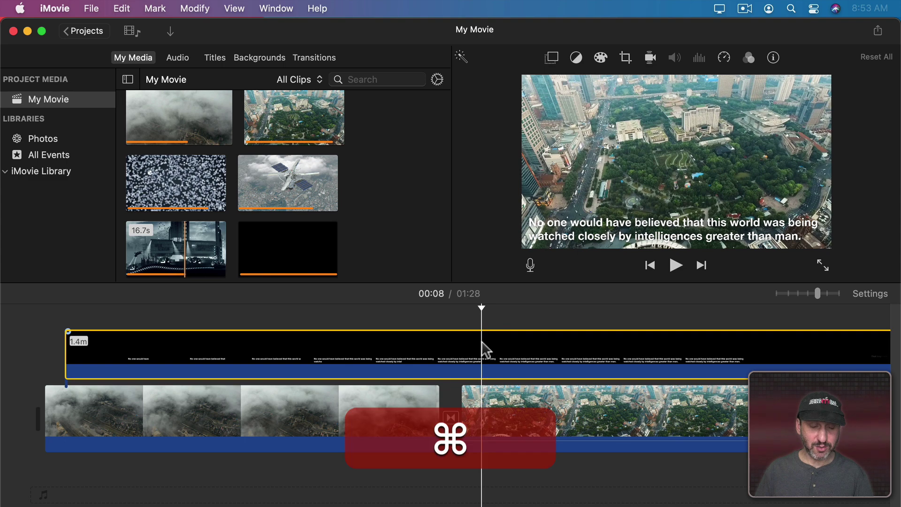
pyautogui.press('super+b')
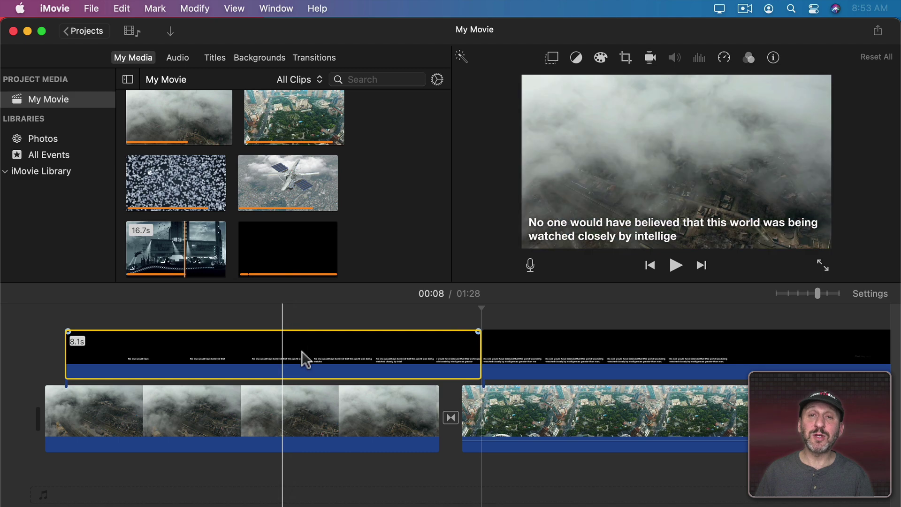
# Set the first caption piece to a custom speed of 150%, then 160%
pyautogui.click(723, 59)
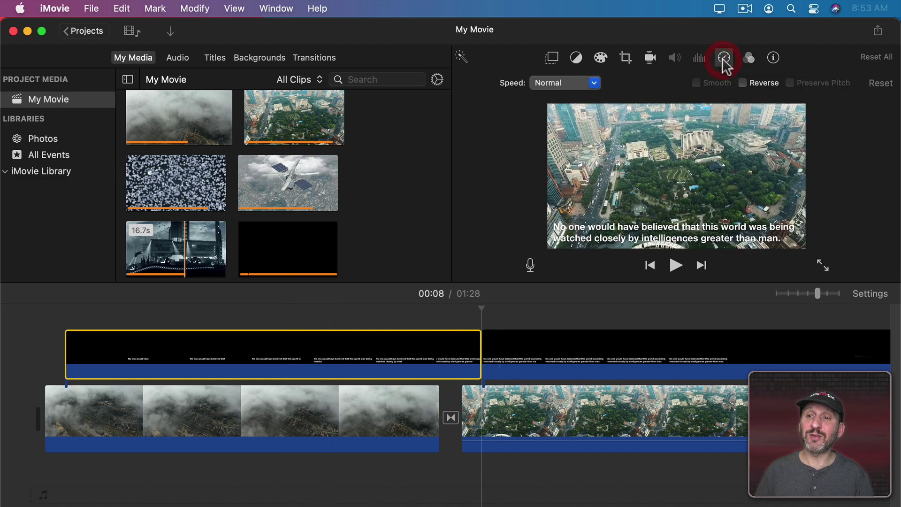
pyautogui.click(593, 83)
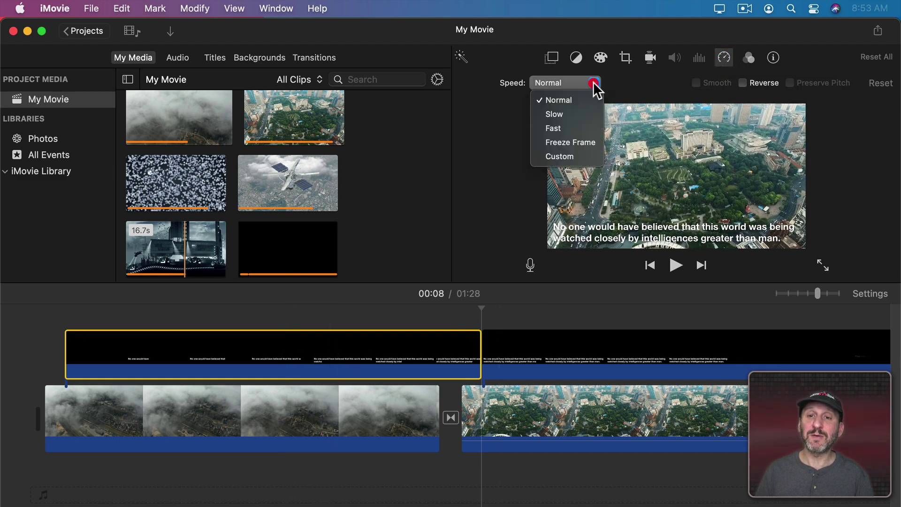
pyautogui.click(560, 155)
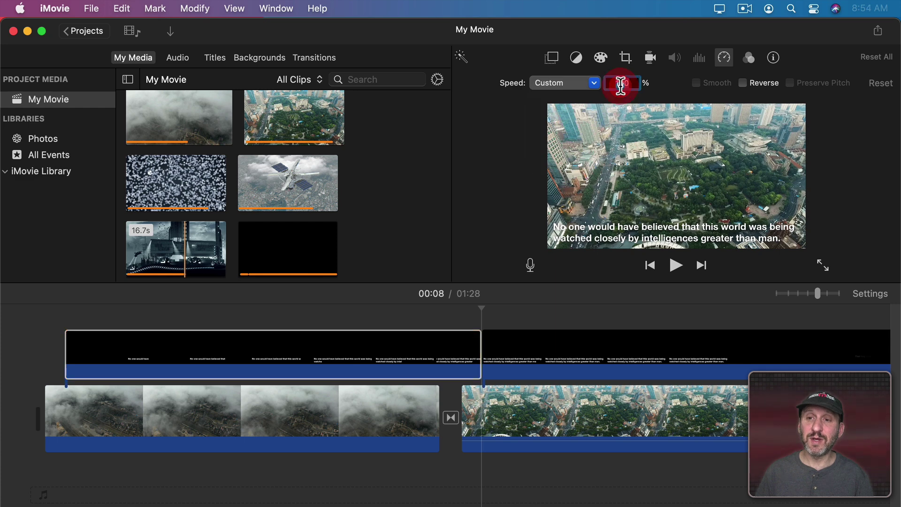
pyautogui.write('150')
pyautogui.press('Return')
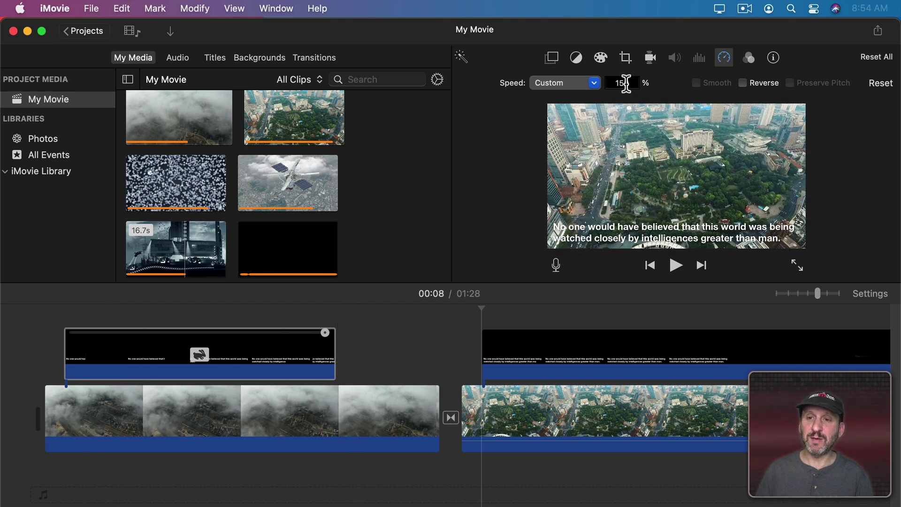
pyautogui.write('1')
pyautogui.press('Return')
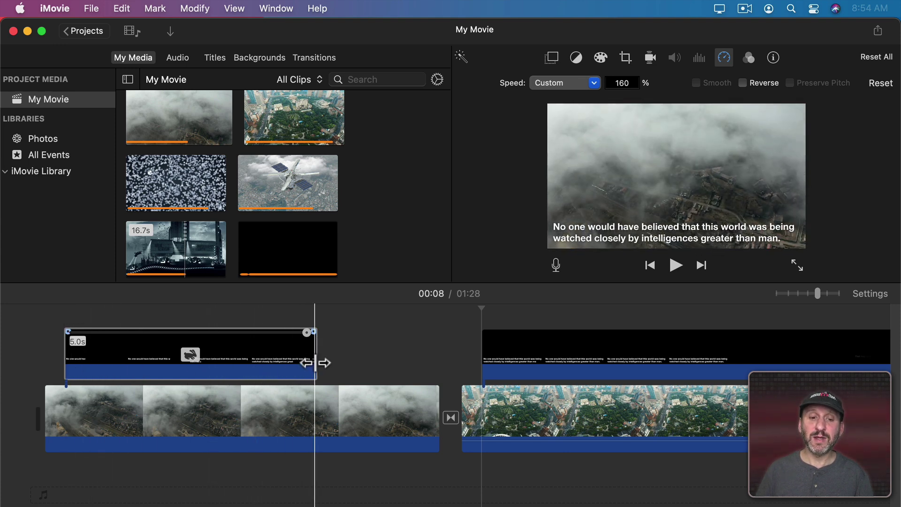
# Move the next caption clip against the sped-up piece and split it at 00:07
pyautogui.moveTo(533, 353); pyautogui.dragTo(383, 344)
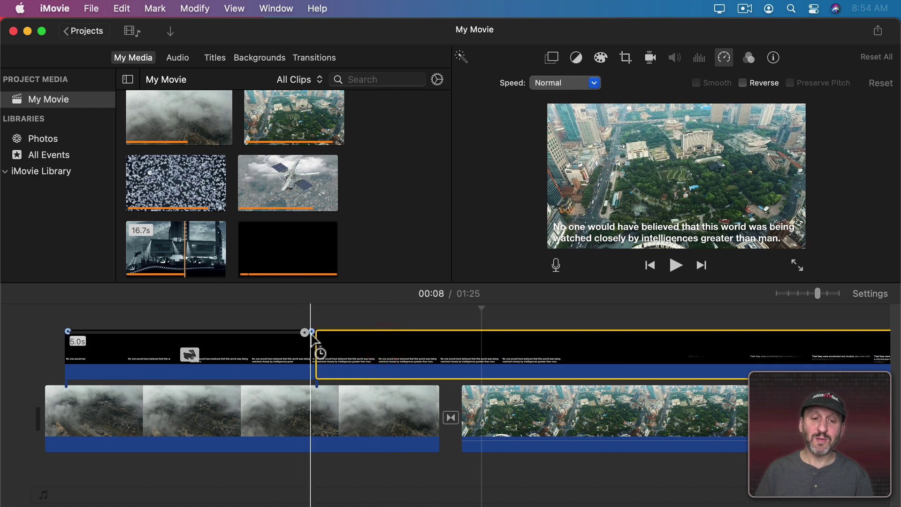
pyautogui.click(315, 336)
pyautogui.click(334, 342)
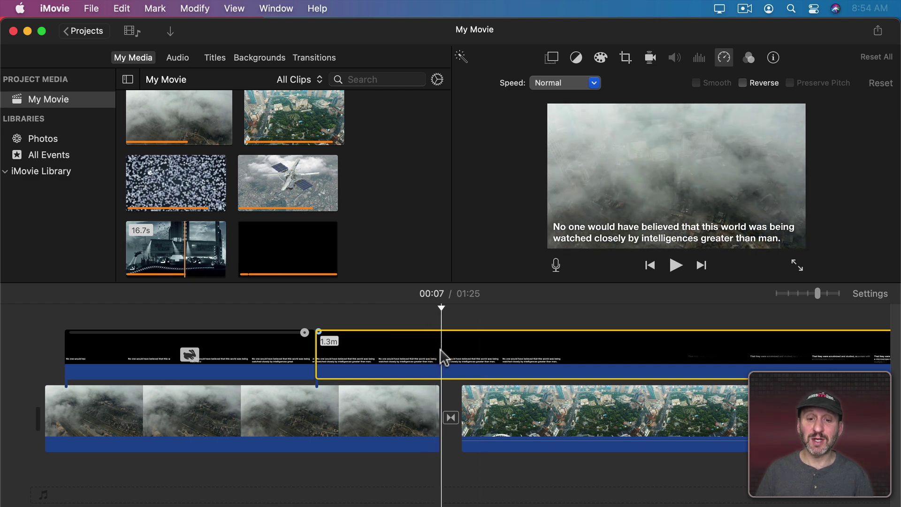
pyautogui.press('super+b')
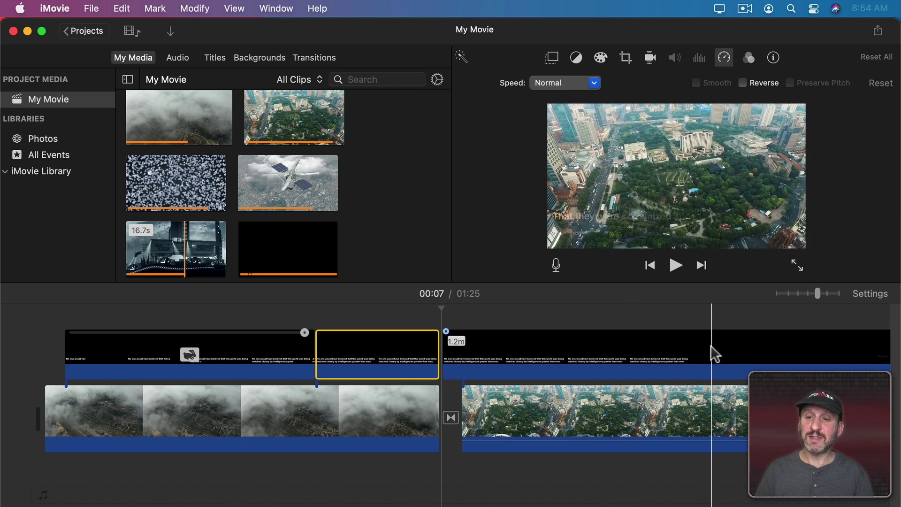
# Split the second caption at 00:12, delete the unwanted left piece, close the gap, and split again
pyautogui.click(655, 350)
pyautogui.press('super')
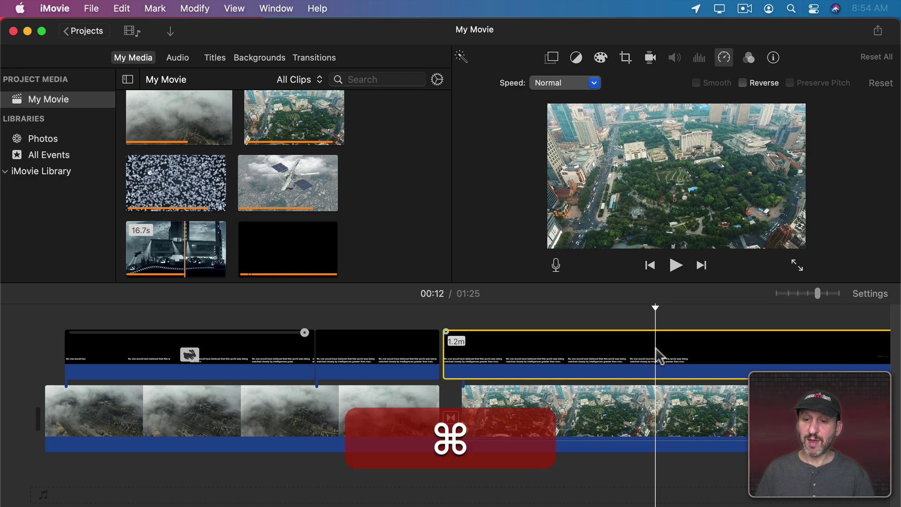
pyautogui.press('super+b')
pyautogui.press('BackSpace')
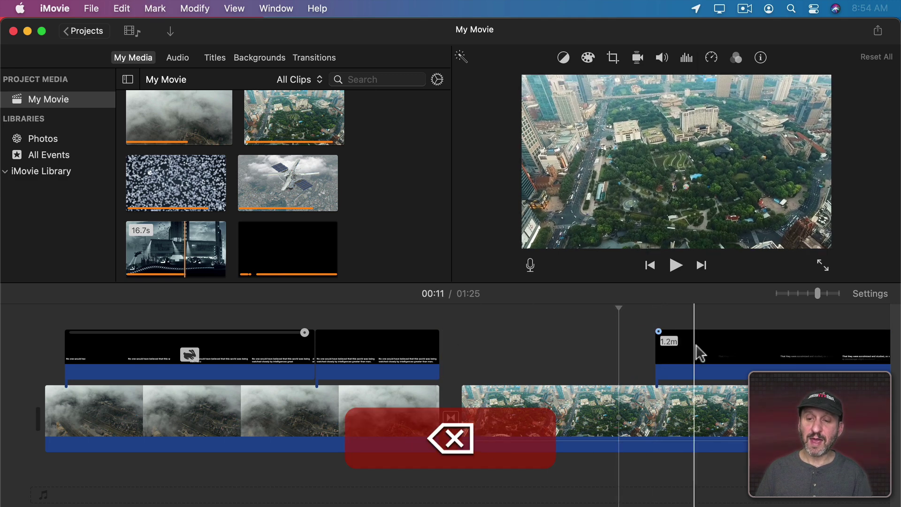
pyautogui.moveTo(698, 352); pyautogui.dragTo(527, 342)
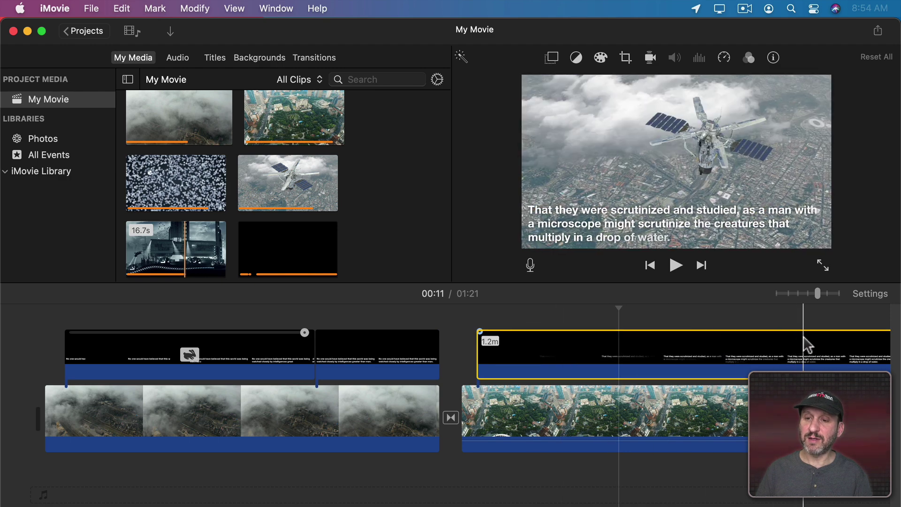
pyautogui.press('super+b')
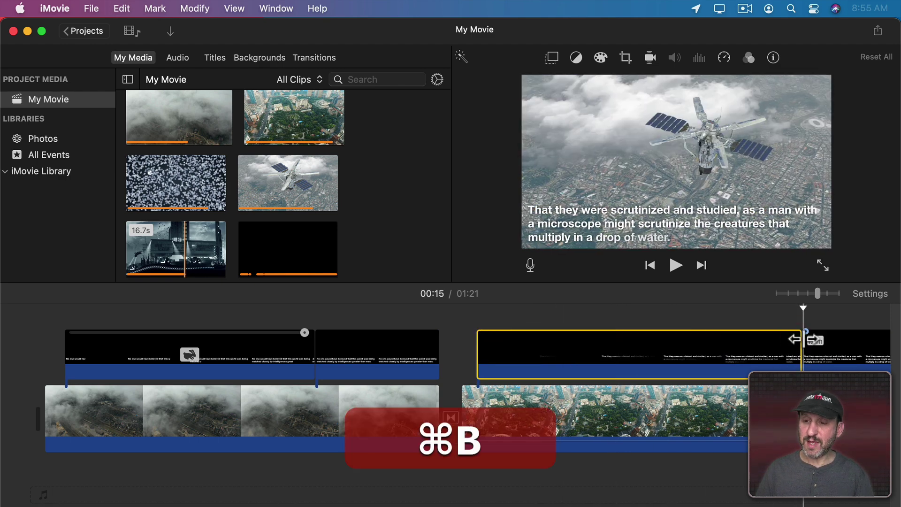
# Give the scrutinized caption piece a custom speed of 160%, then 170%
pyautogui.click(724, 57)
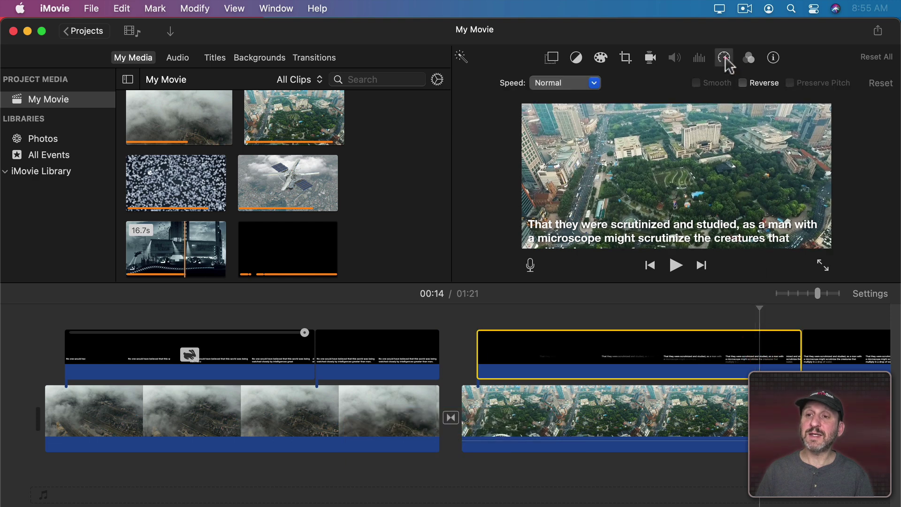
pyautogui.click(592, 85)
pyautogui.click(563, 156)
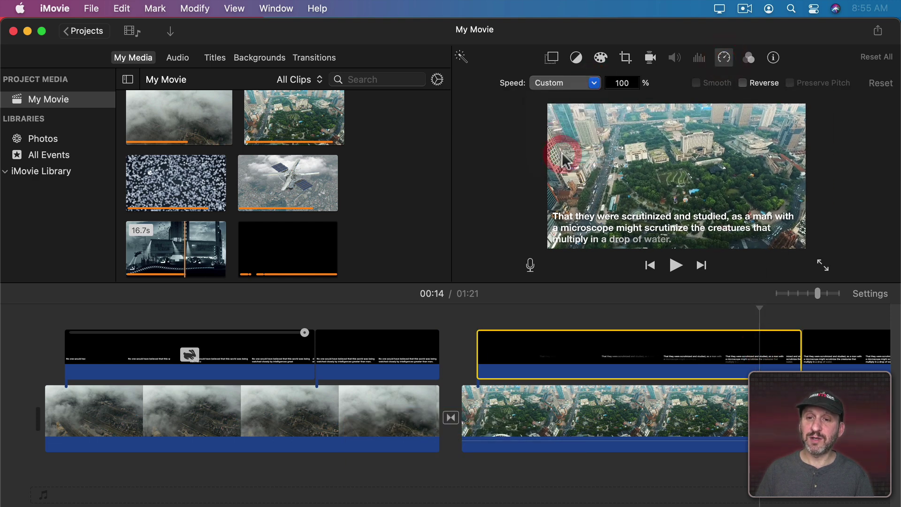
pyautogui.doubleClick(618, 83)
pyautogui.write('1')
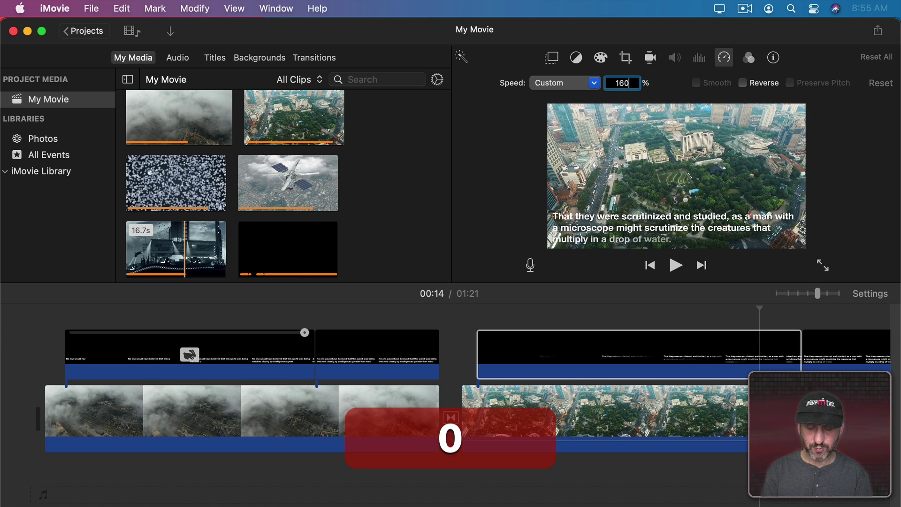
pyautogui.press('Return')
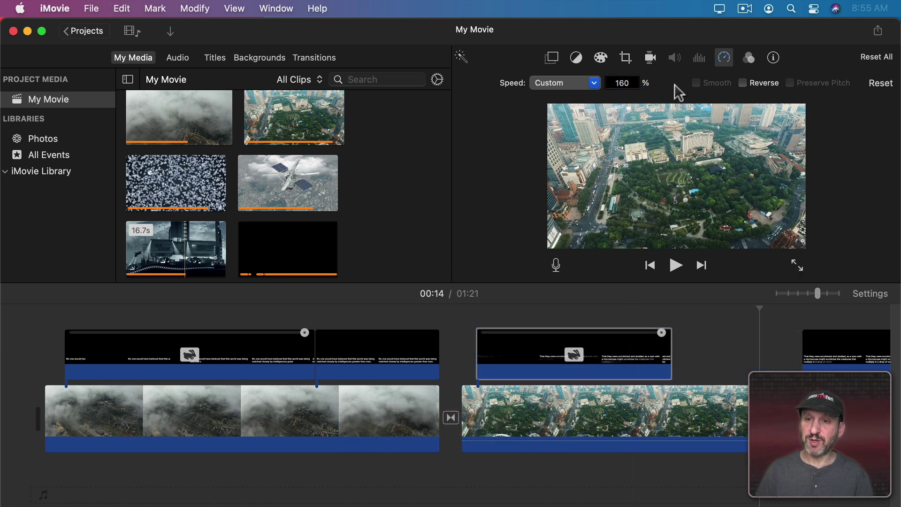
pyautogui.write('170')
pyautogui.press('Return')
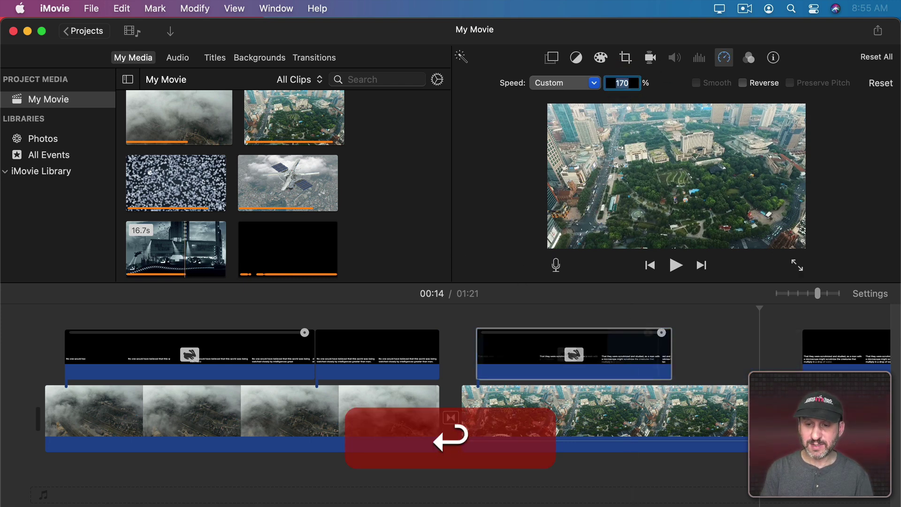
# Move the 1.1-minute caption clip against the previous caption and split it at 00:14
pyautogui.moveTo(833, 359); pyautogui.dragTo(690, 359)
pyautogui.hscroll(5, 690, 358)
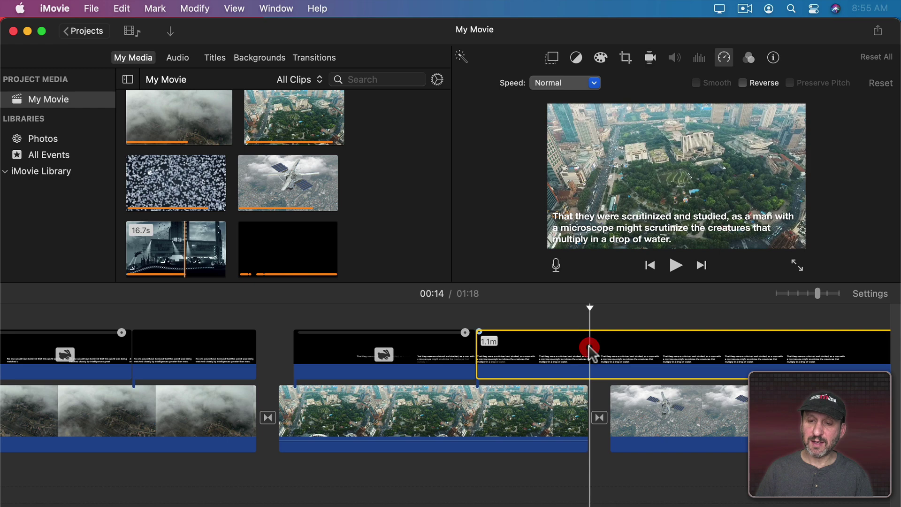
pyautogui.press('super+b')
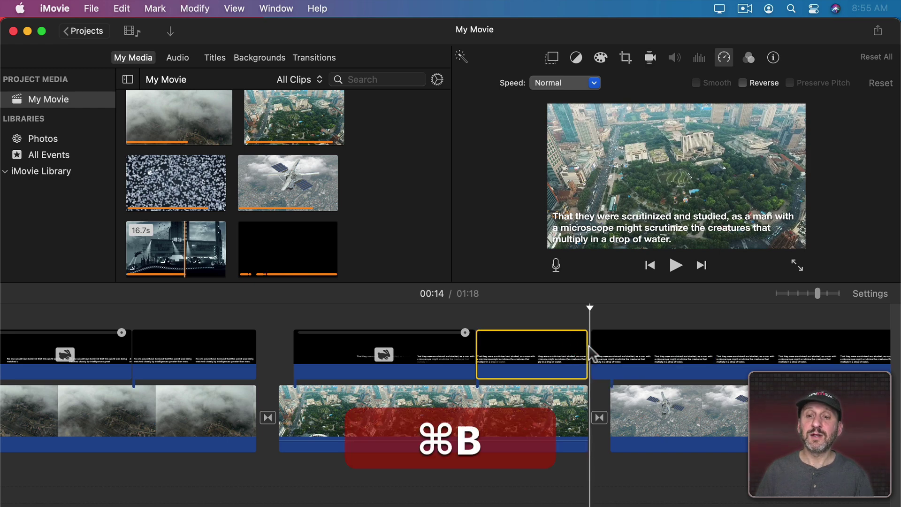
# Split the caption at 00:20 and remove the unneeded caption piece
pyautogui.click(607, 353)
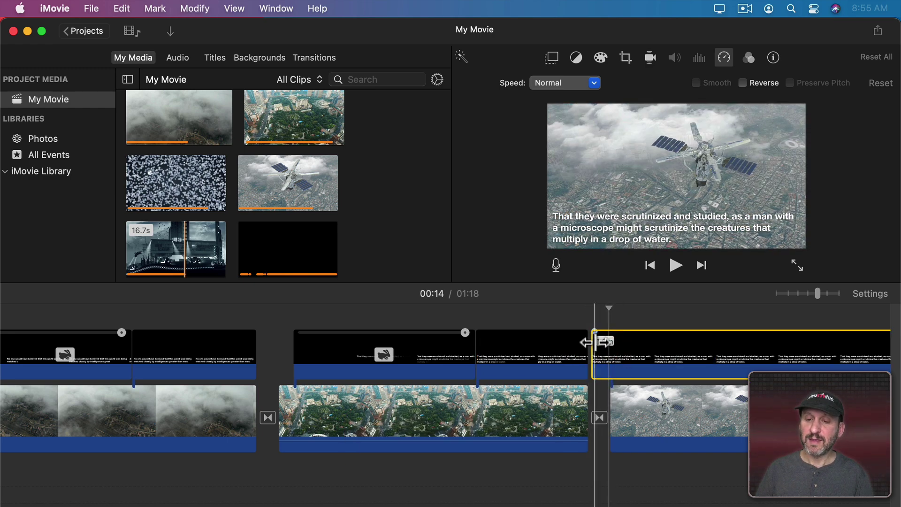
pyautogui.hscroll(5, 779, 362)
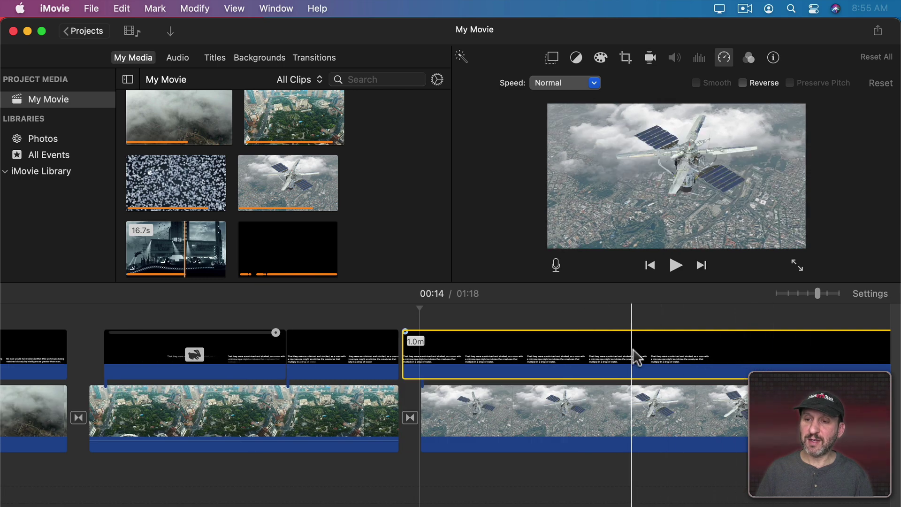
pyautogui.click(676, 357)
pyautogui.press('cmd+b')
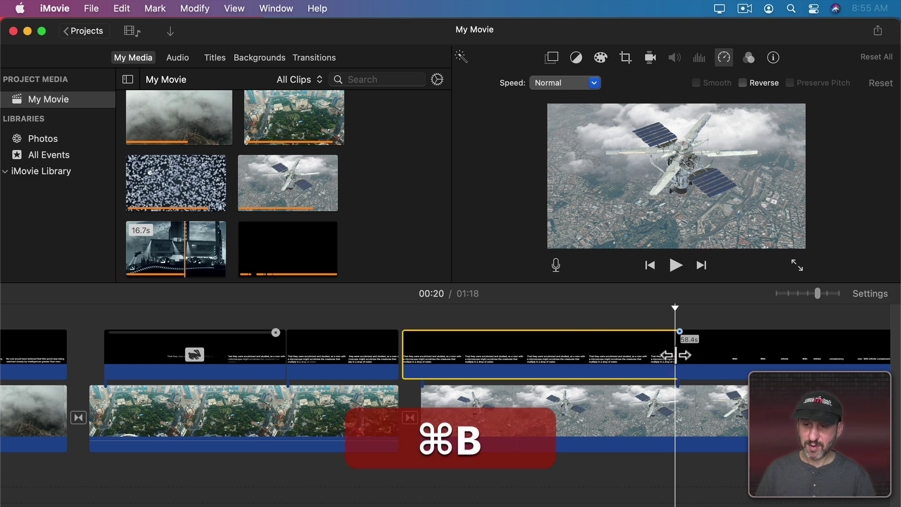
pyautogui.click(632, 351)
pyautogui.press('BackSpace')
# Split off the infinite-complacency caption and set its custom speed to 160%, then 180%
pyautogui.click(534, 342)
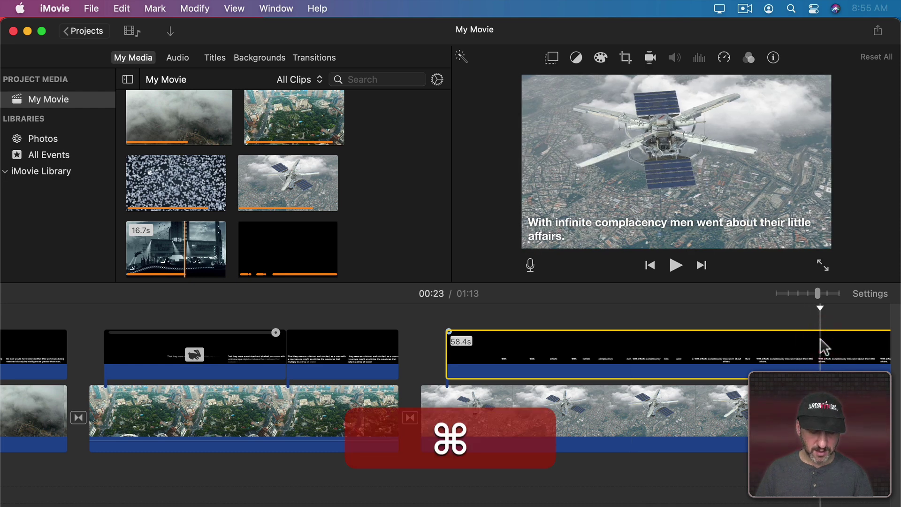
pyautogui.press('super+b')
pyautogui.click(723, 57)
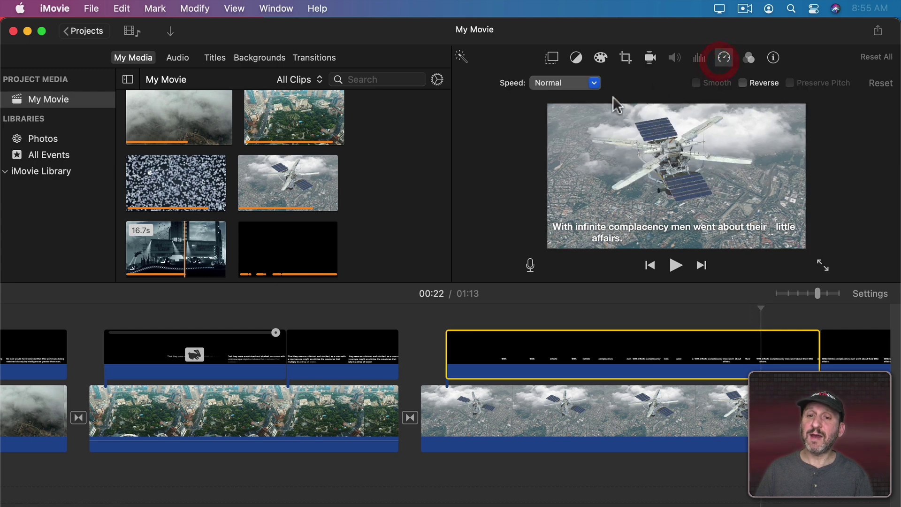
pyautogui.click(586, 83)
pyautogui.click(575, 157)
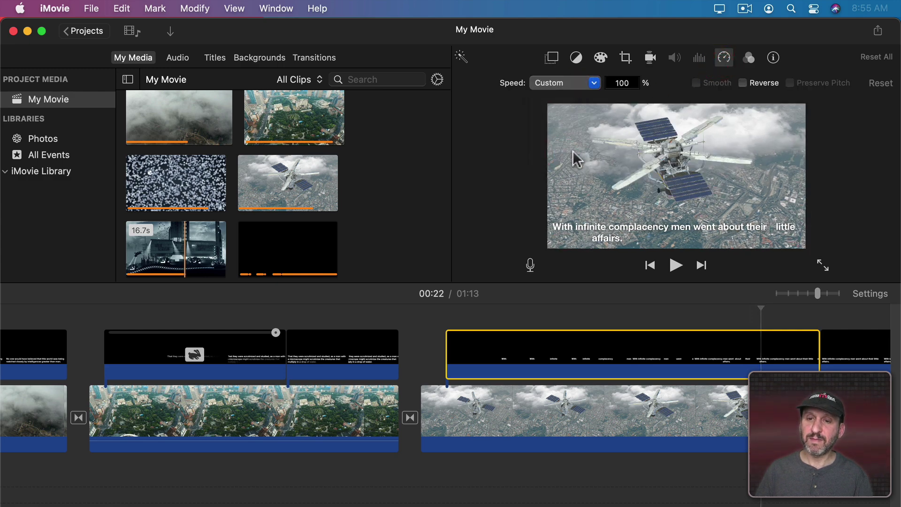
pyautogui.write('1')
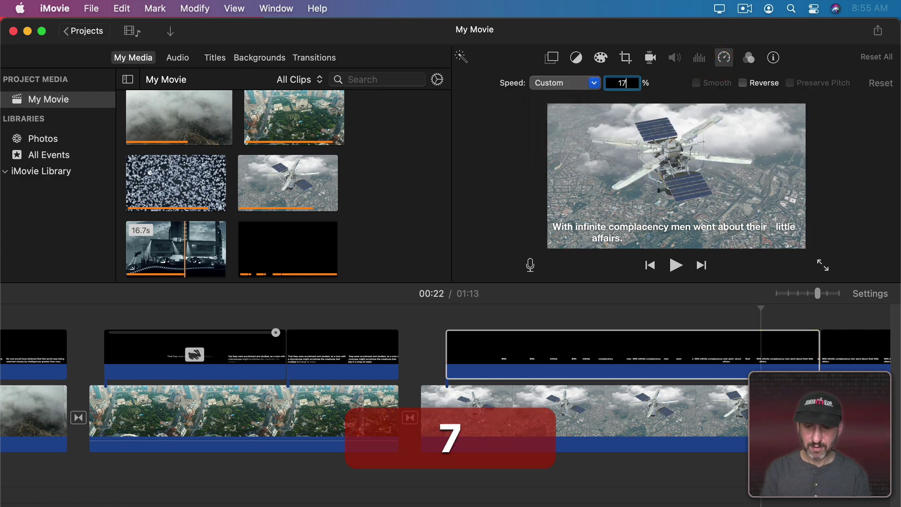
pyautogui.write('60')
pyautogui.press('Return')
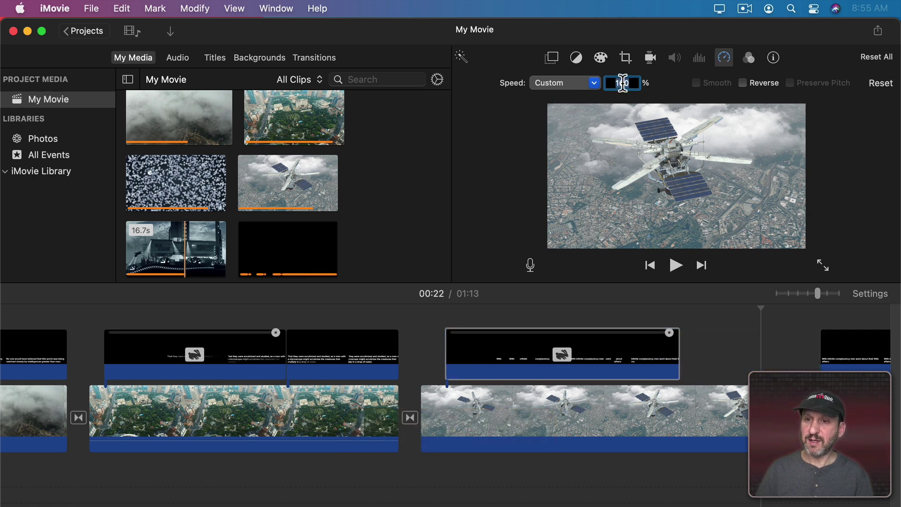
pyautogui.write('180')
pyautogui.press('Return')
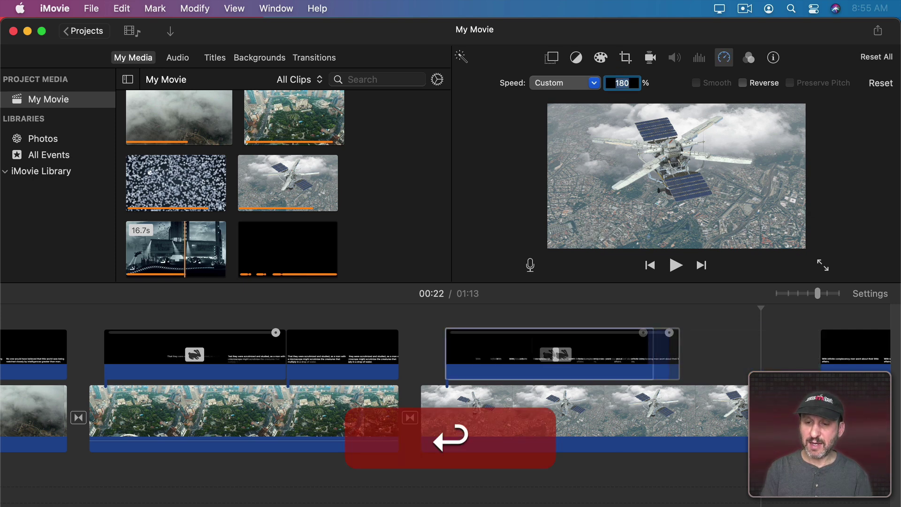
# Move the remaining 50.4 s caption clip left to follow the sped-up piece
pyautogui.click(788, 342)
pyautogui.moveTo(788, 342); pyautogui.dragTo(694, 341)
pyautogui.hscroll(10, 693, 341)
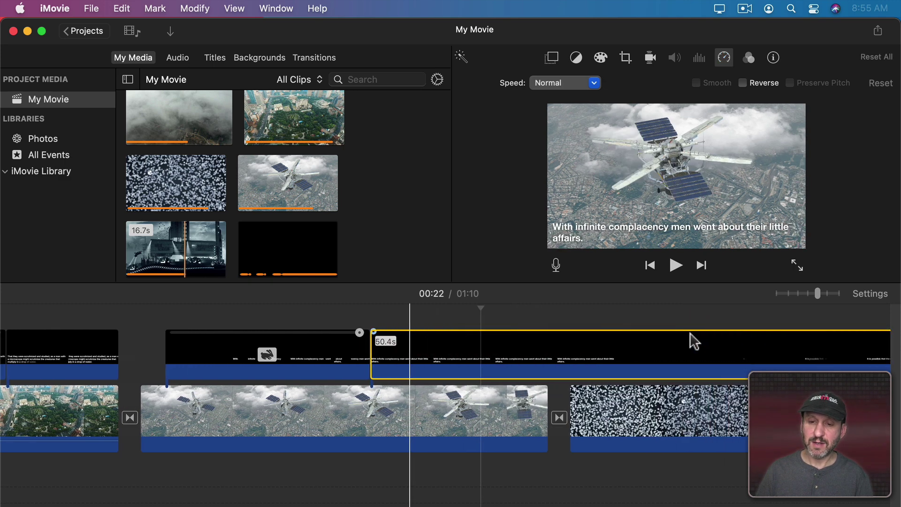
# Split the caption at 00:23, cut out the unwanted piece, and close the gap
pyautogui.click(438, 361)
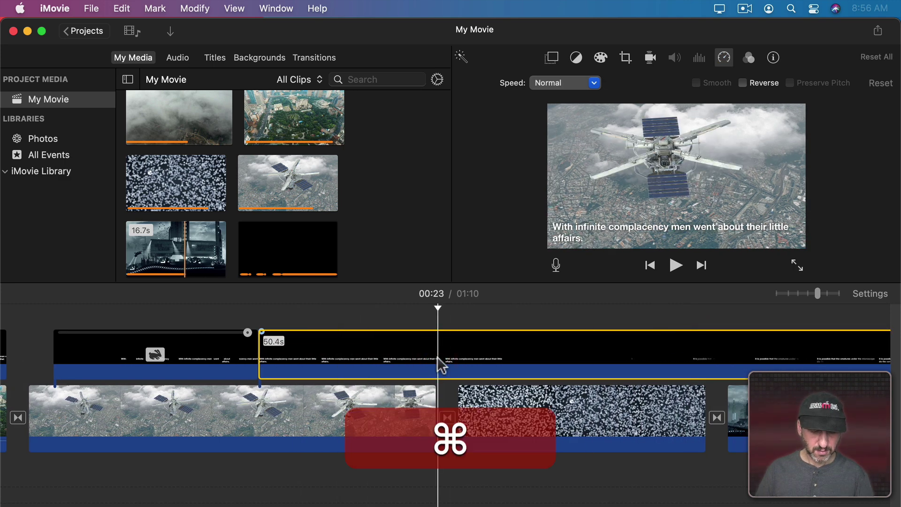
pyautogui.press('super+b')
pyautogui.click(476, 352)
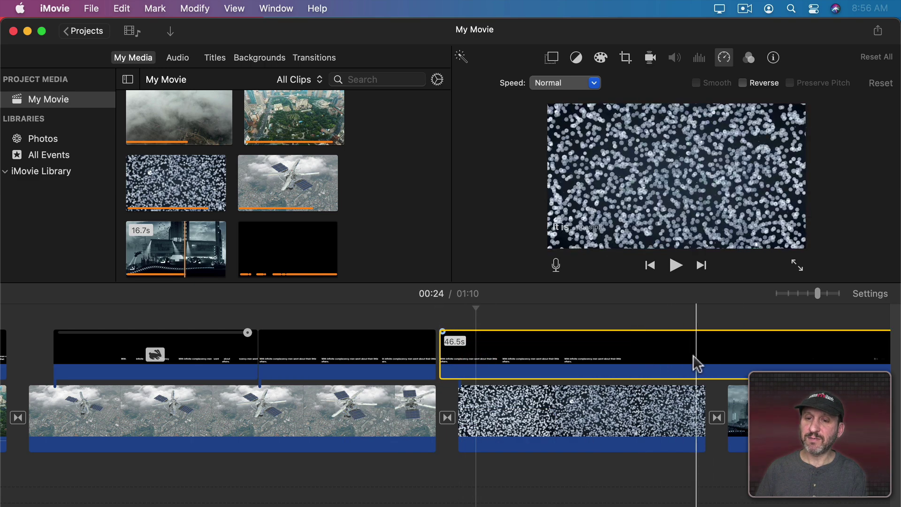
pyautogui.click(646, 356)
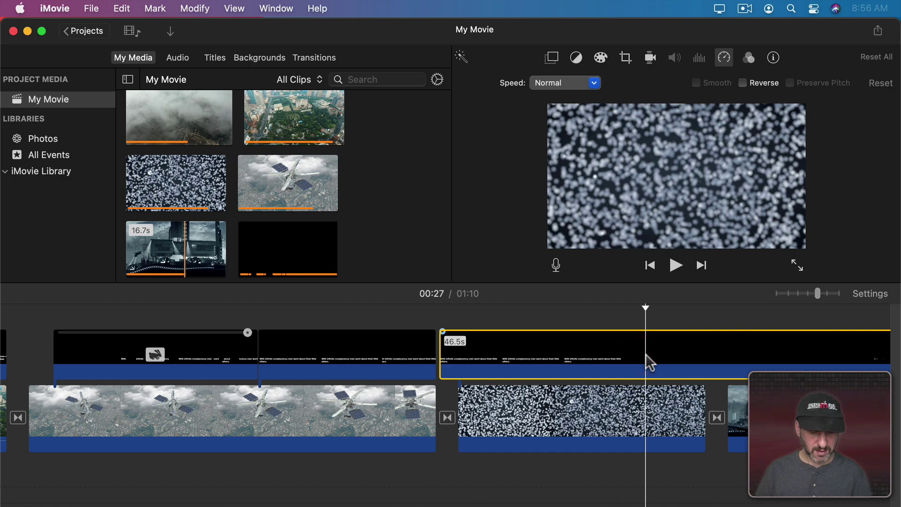
pyautogui.press('super+b')
pyautogui.click(617, 356)
pyautogui.press('BackSpace')
pyautogui.moveTo(694, 357); pyautogui.dragTo(531, 351)
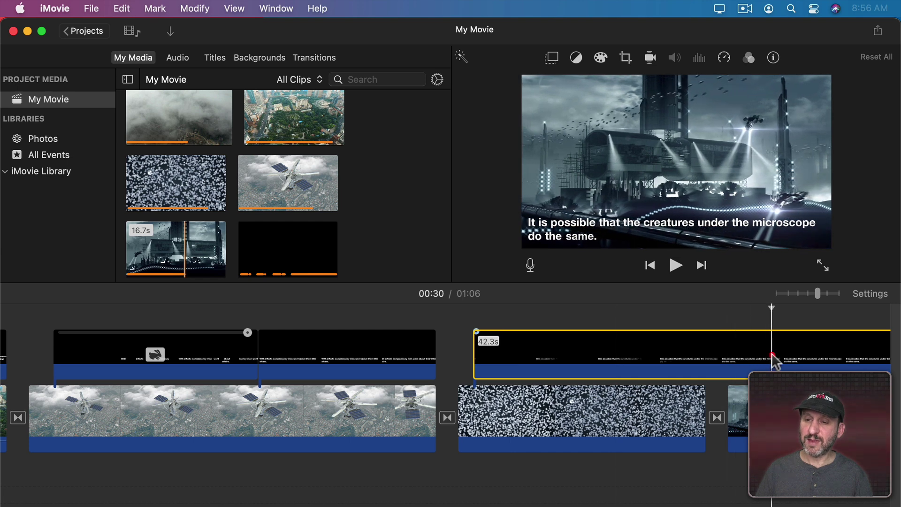
# Split off the microscope caption piece and set its custom speed to 180%
pyautogui.press('super+b')
pyautogui.click(740, 346)
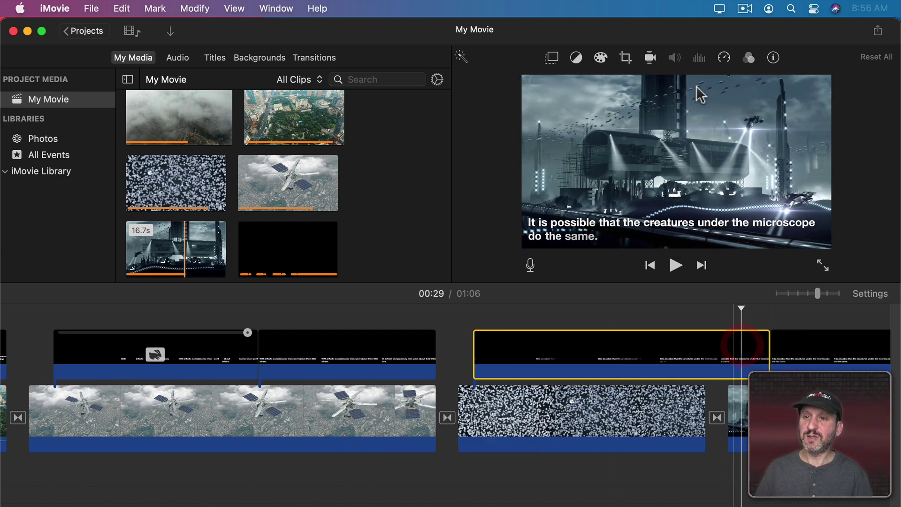
pyautogui.click(723, 59)
pyautogui.click(560, 81)
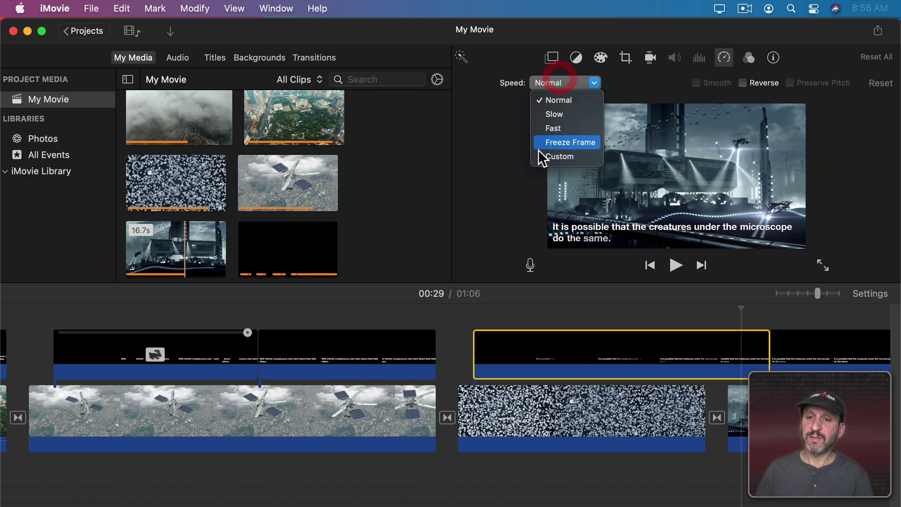
pyautogui.click(544, 158)
pyautogui.click(626, 83)
pyautogui.write('1')
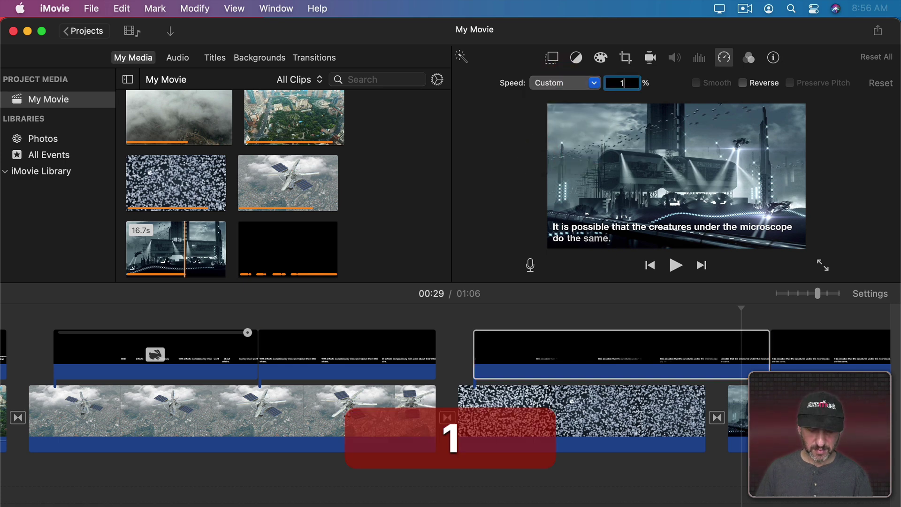
pyautogui.write('80')
pyautogui.press('Return')
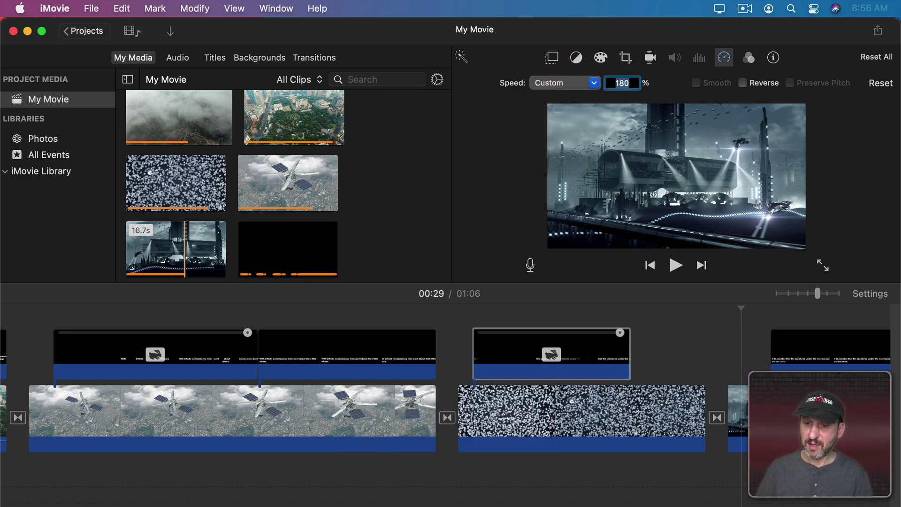
# Move the next caption against the sped-up piece and split it, leaving a 34.6 s remainder
pyautogui.moveTo(830, 358); pyautogui.dragTo(689, 348)
pyautogui.hscroll(10, 689, 355)
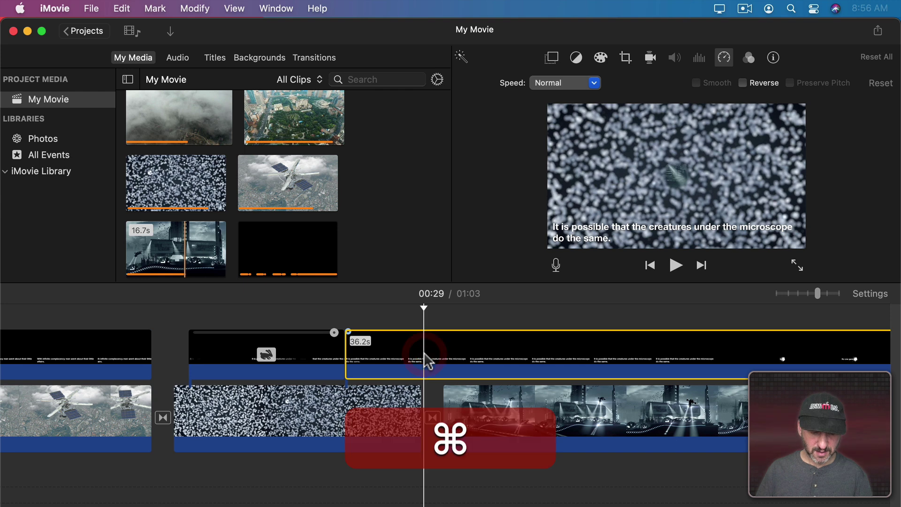
pyautogui.press('super+b')
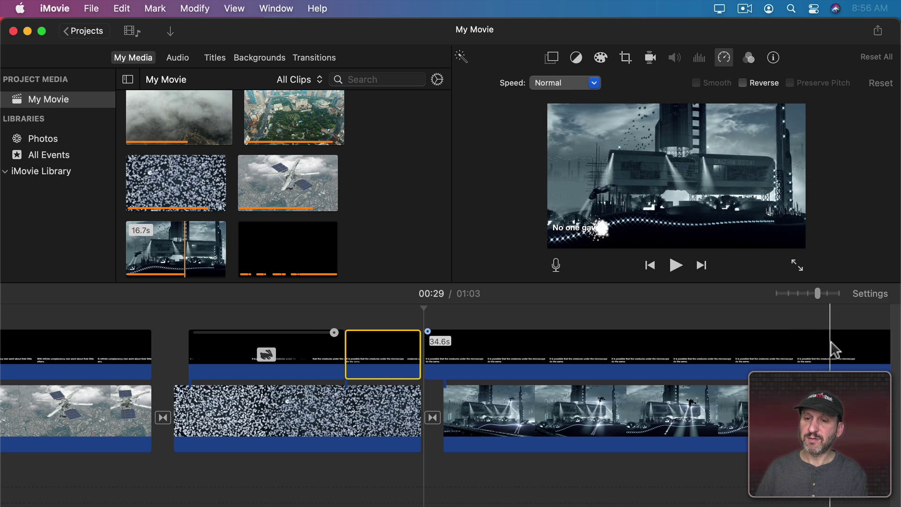
# Cut out a caption piece and its gap so the 28.4 s caption moves left and the movie runs 00:58
pyautogui.click(727, 343)
pyautogui.press('super+b')
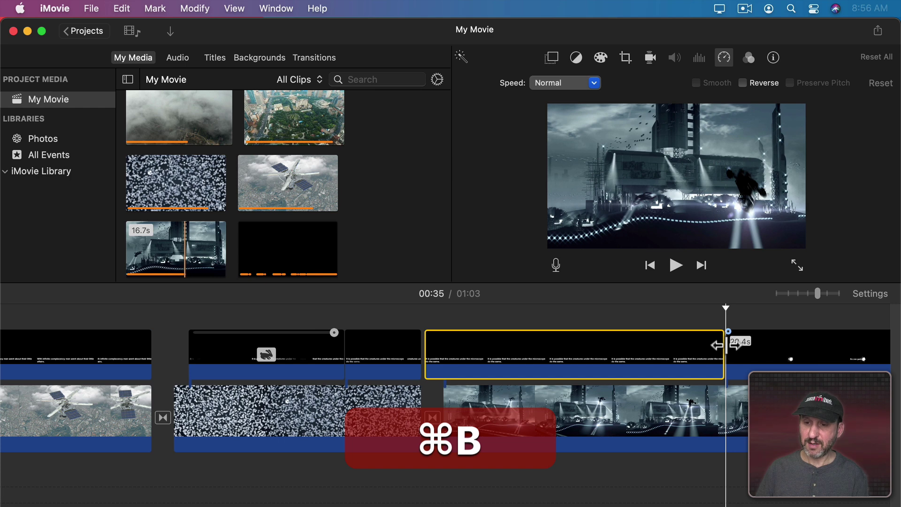
pyautogui.press('super+BackSpace')
pyautogui.press('BackSpace')
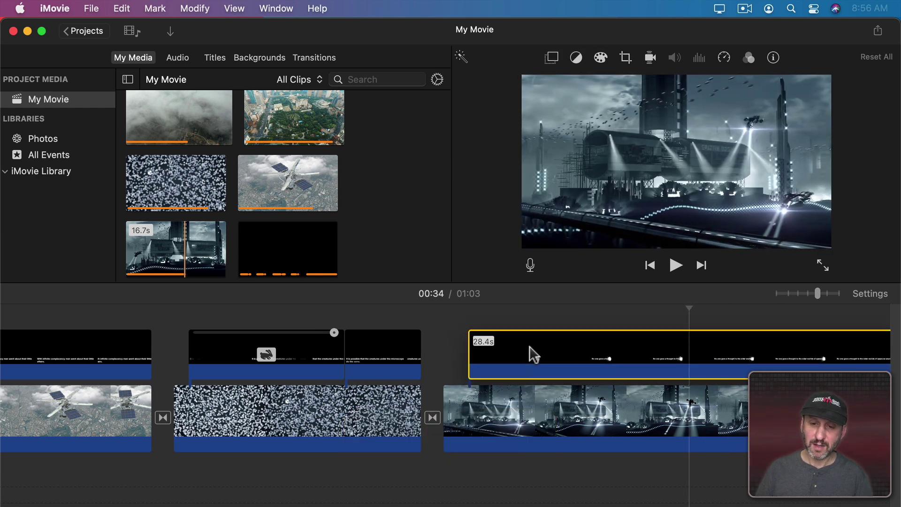
pyautogui.click(533, 352)
pyautogui.hscroll(10, 533, 353)
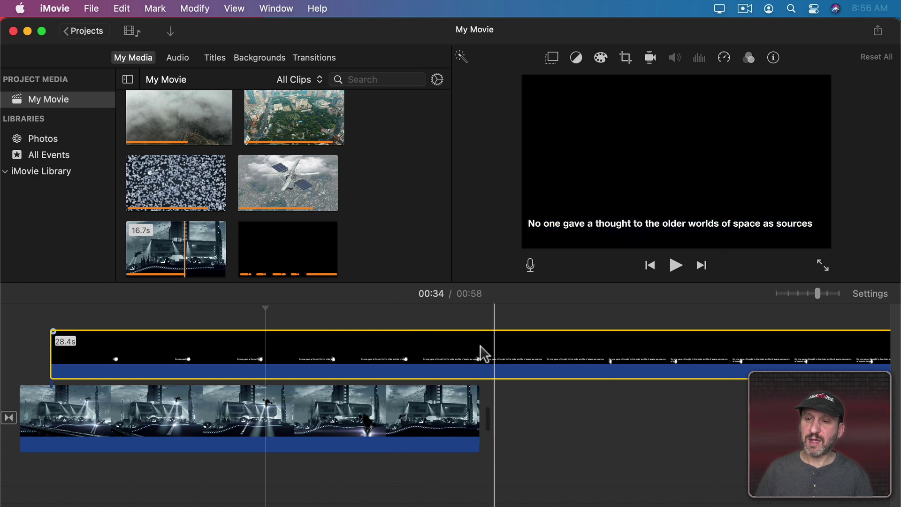
pyautogui.click(617, 360)
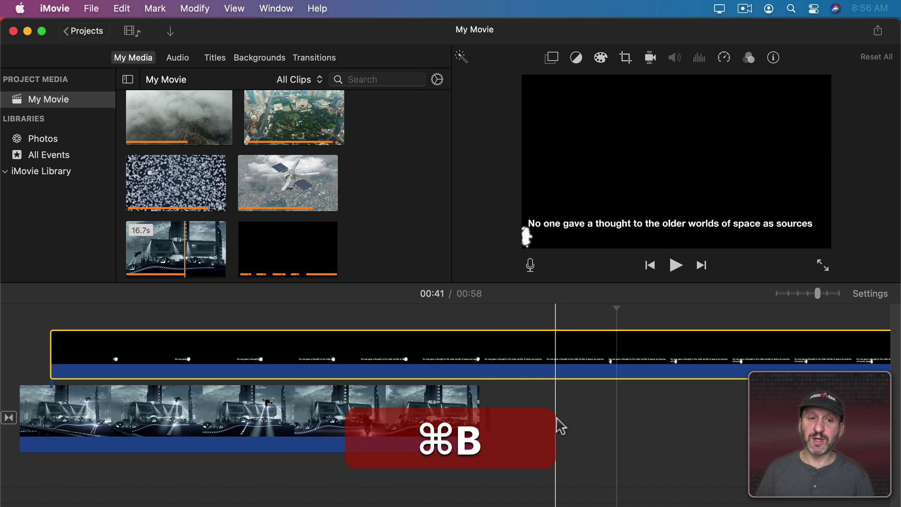
# Add the Black background clip from Backgrounds after the city footage
pyautogui.click(254, 59)
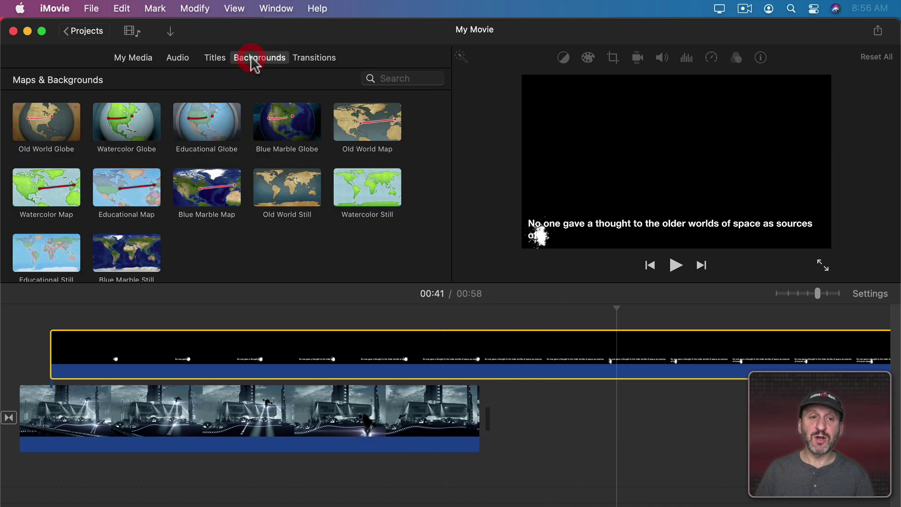
pyautogui.scroll(-10, 150, 186)
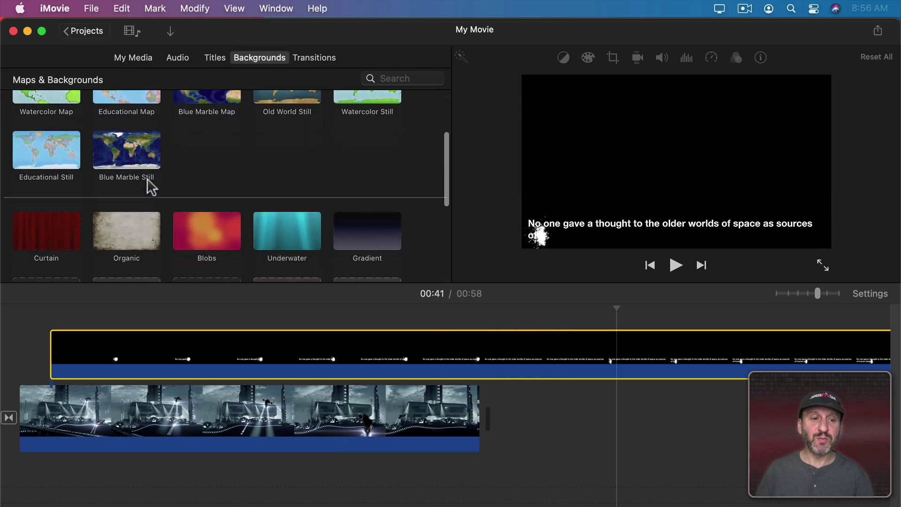
pyautogui.scroll(-3, 177, 189)
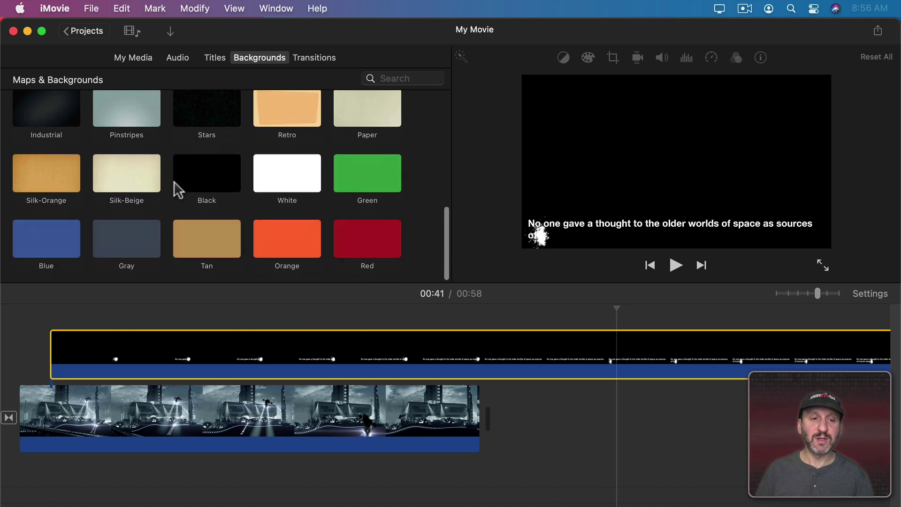
pyautogui.moveTo(177, 187); pyautogui.dragTo(534, 412)
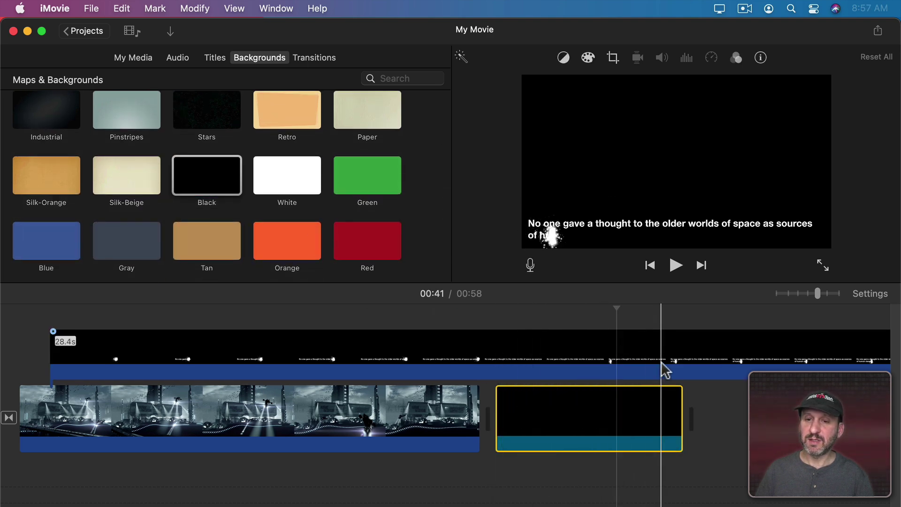
# Lengthen the black background under the caption and split the older-worlds caption at 00:48
pyautogui.moveTo(681, 395); pyautogui.dragTo(814, 363)
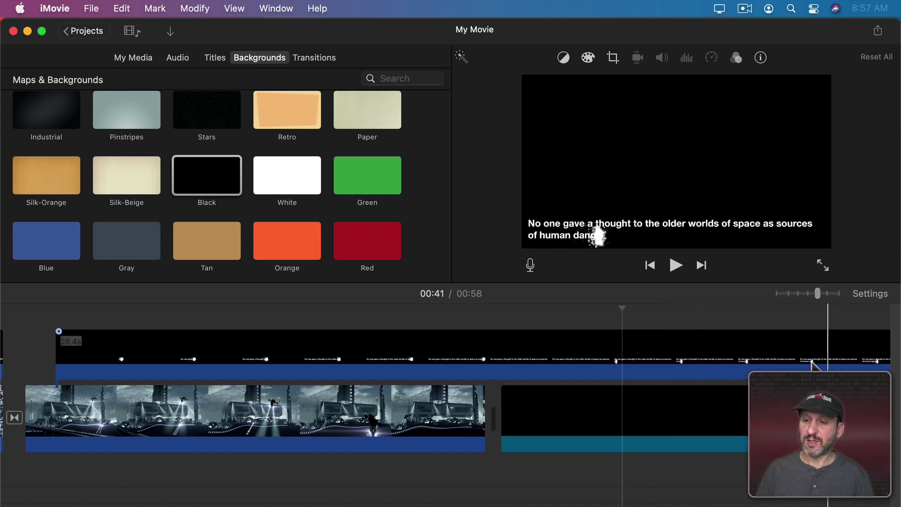
pyautogui.hscroll(5, 848, 358)
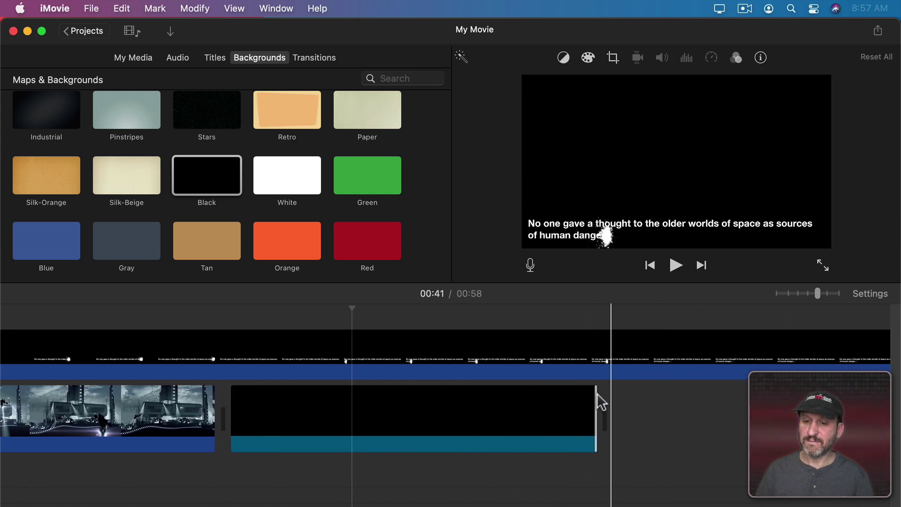
pyautogui.moveTo(608, 395); pyautogui.dragTo(738, 396)
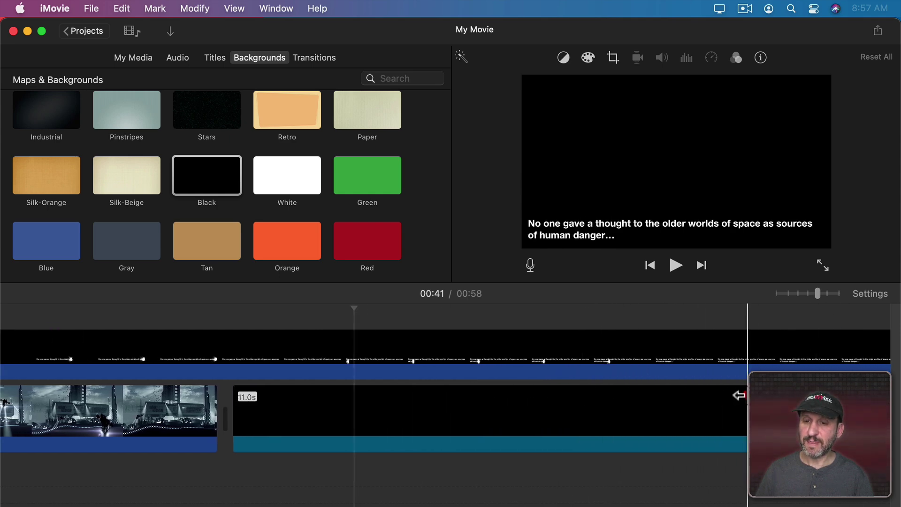
pyautogui.click(681, 357)
pyautogui.press('super+b')
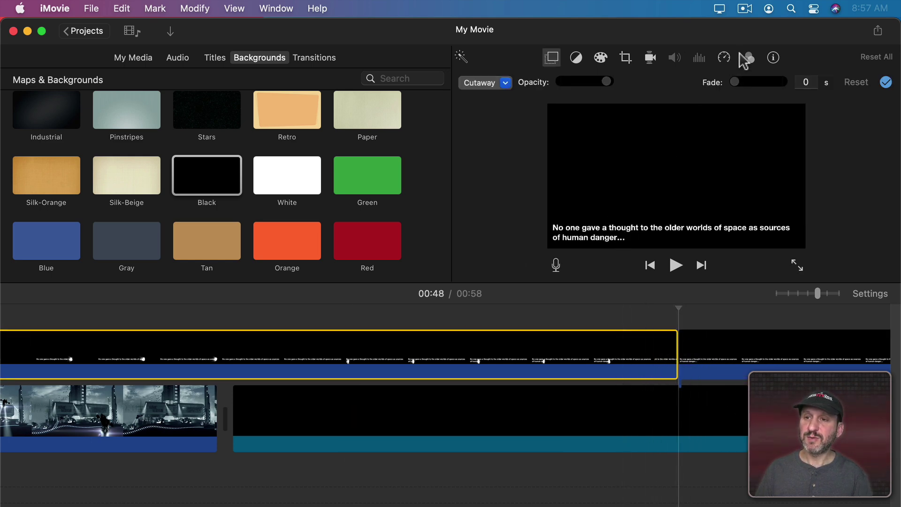
# Split the older-worlds caption twice near 00:38 and delete the 1.1 s middle piece
pyautogui.hscroll(-5, 314, 353)
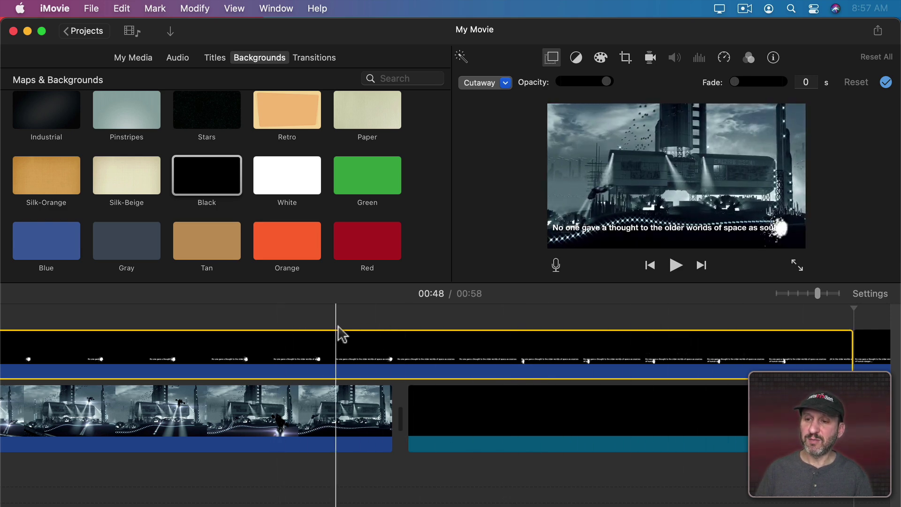
pyautogui.moveTo(378, 336)
pyautogui.press('super+b')
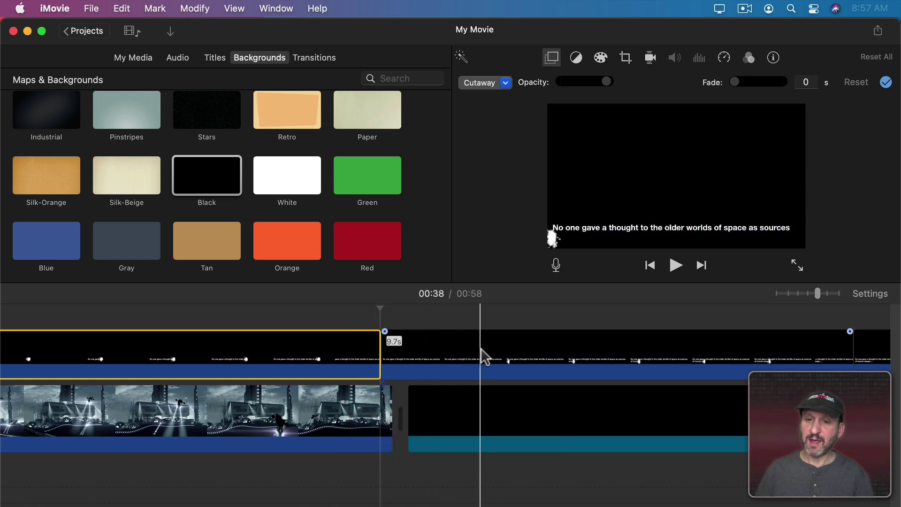
pyautogui.click(450, 355)
pyautogui.press('super+b')
pyautogui.press('super+BackSpace')
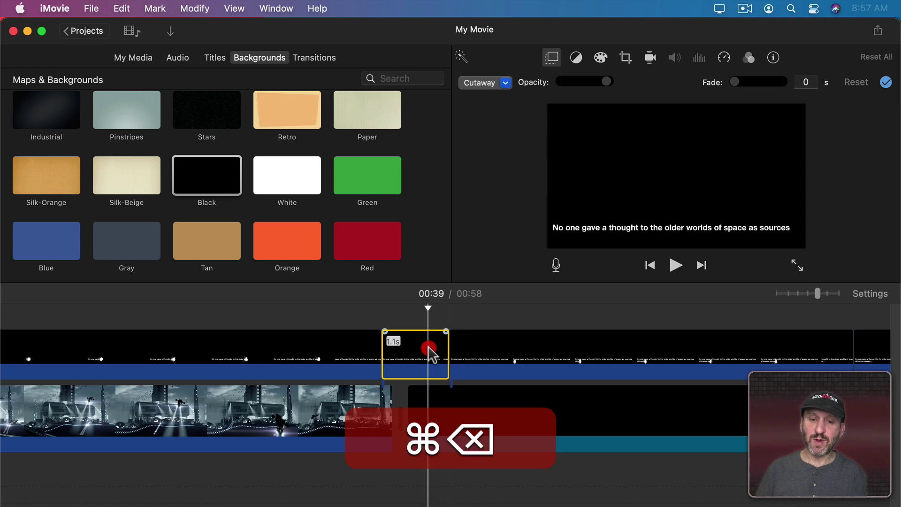
pyautogui.press('BackSpace')
# Slide the 8.6 s caption piece left to close the gap
pyautogui.click(462, 354)
pyautogui.moveTo(462, 354); pyautogui.dragTo(419, 350)
pyautogui.click(337, 347)
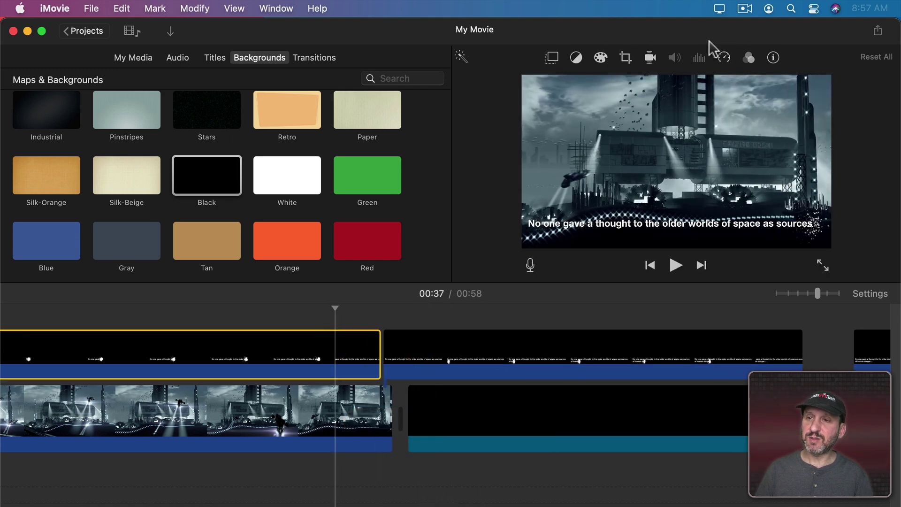
# Give the first caption piece a custom speed, trying 160% then 200%
pyautogui.click(723, 57)
pyautogui.click(722, 57)
pyautogui.click(723, 56)
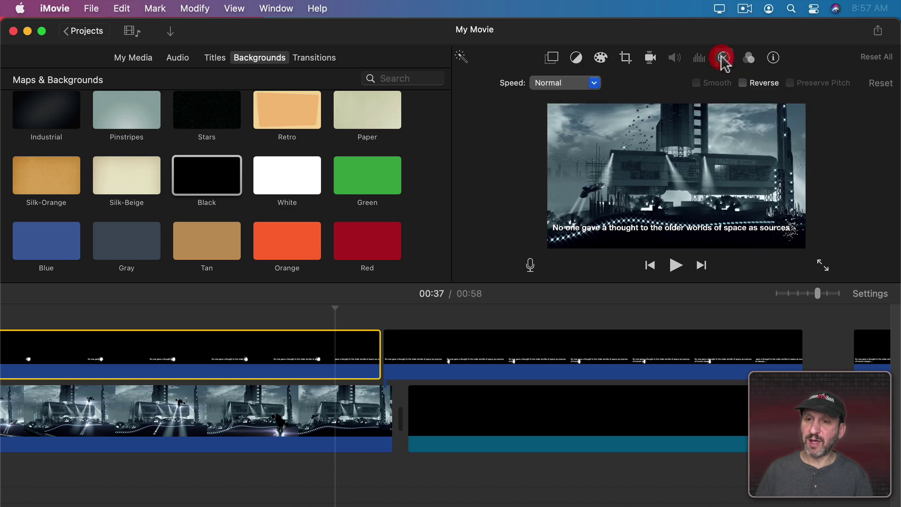
pyautogui.click(587, 84)
pyautogui.click(567, 155)
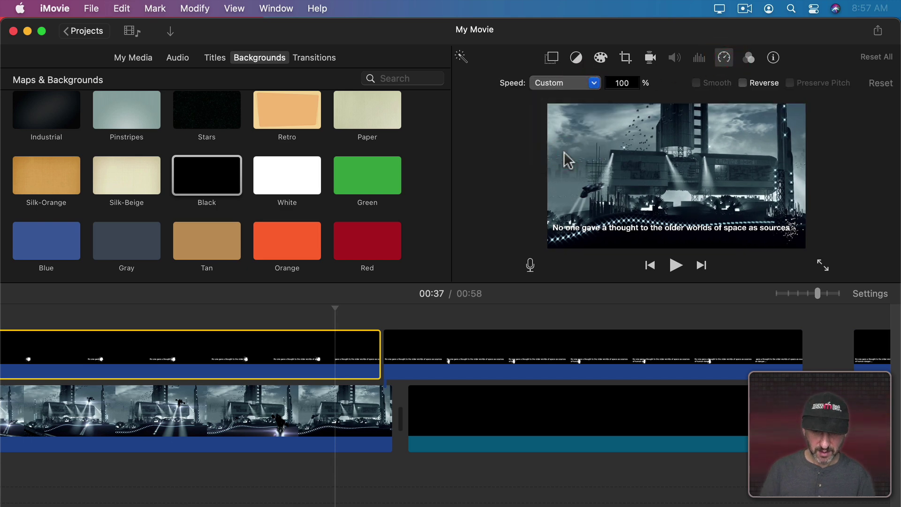
pyautogui.write('1')
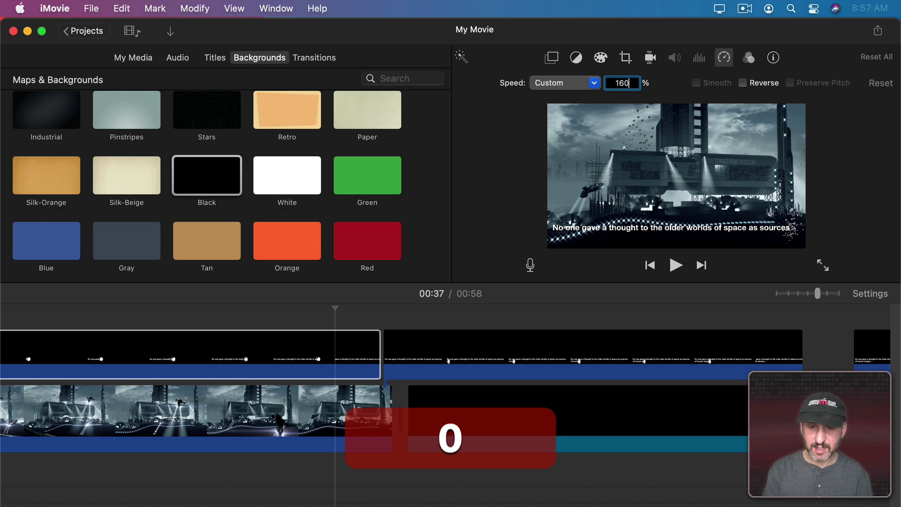
pyautogui.write('60')
pyautogui.press('Return')
pyautogui.write('200')
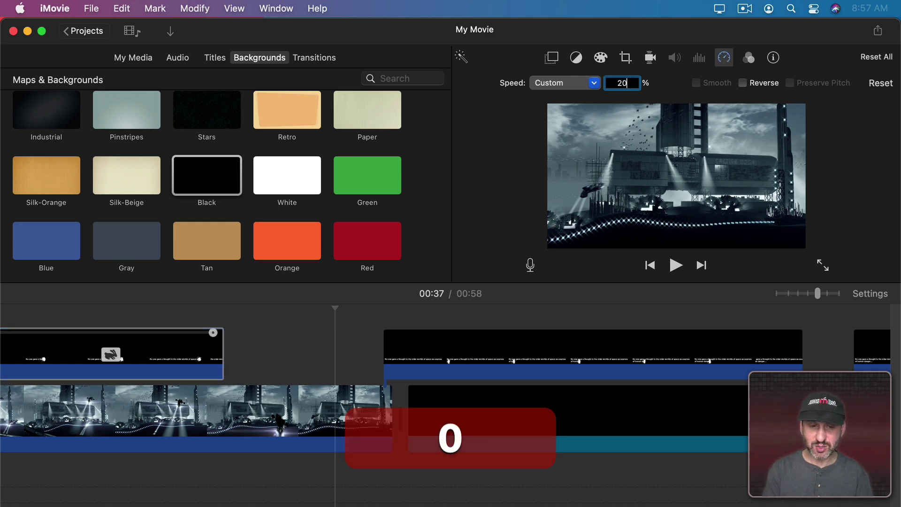
pyautogui.press('Return')
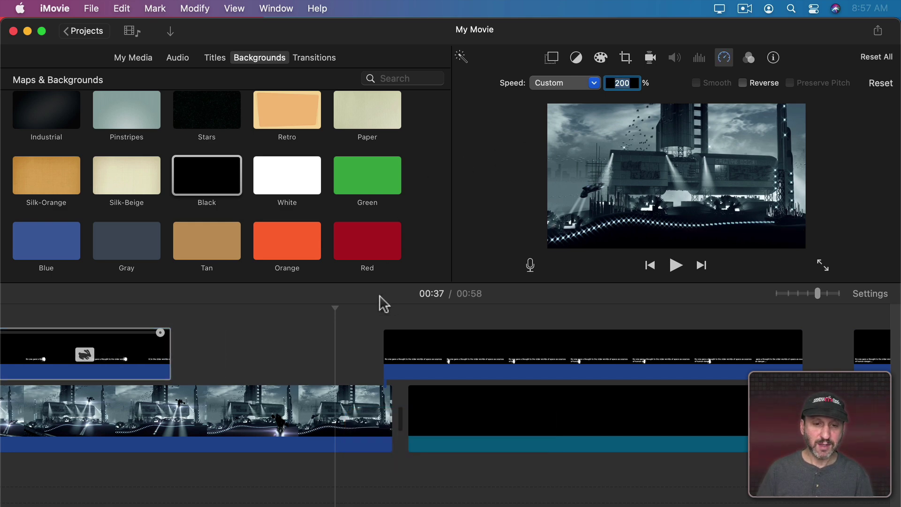
# Move the 8.6 s caption against the sped-up one and set it to 400% speed
pyautogui.click(454, 342)
pyautogui.moveTo(455, 342); pyautogui.dragTo(279, 342)
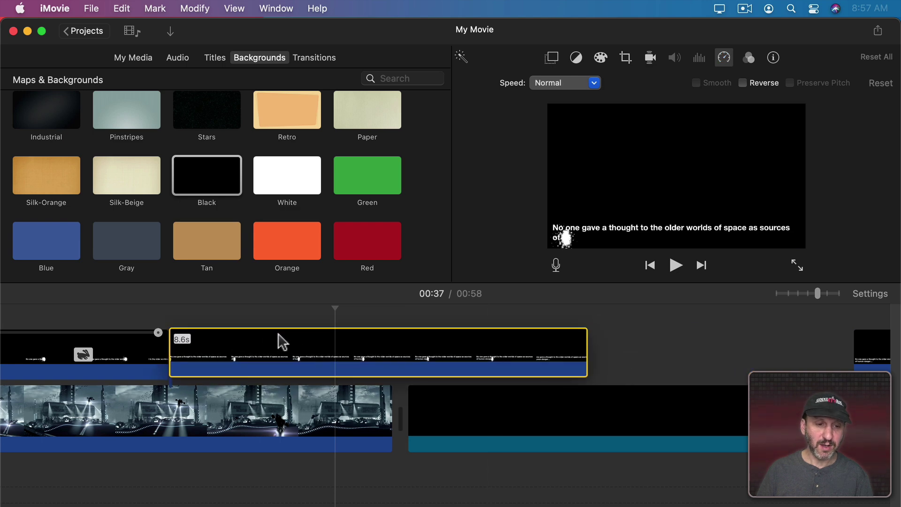
pyautogui.click(582, 83)
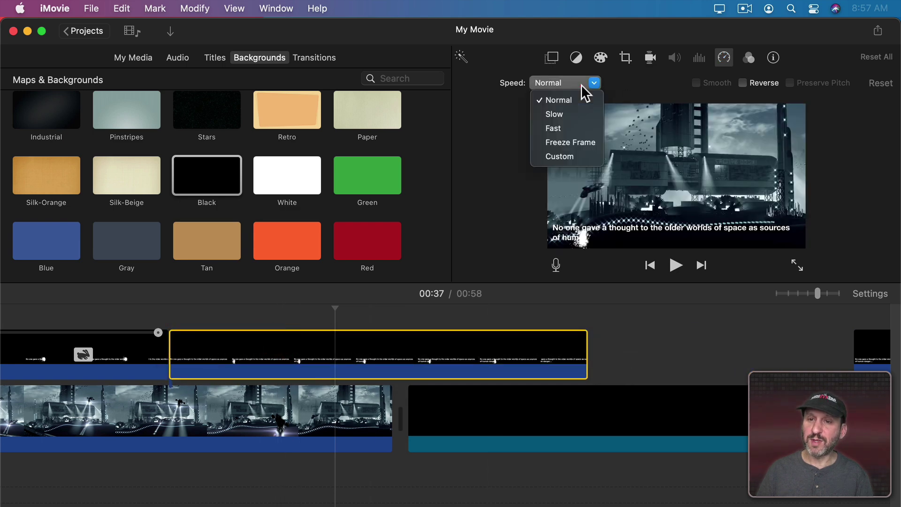
pyautogui.click(577, 157)
pyautogui.write('400')
pyautogui.press('Return')
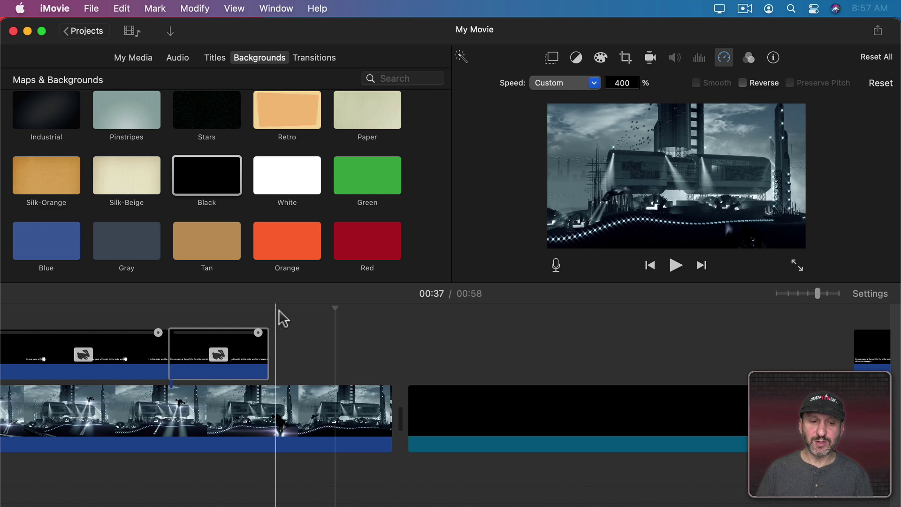
# Drag the last caption clip beside the sped-up one and split it at the playhead
pyautogui.moveTo(856, 347); pyautogui.dragTo(282, 346)
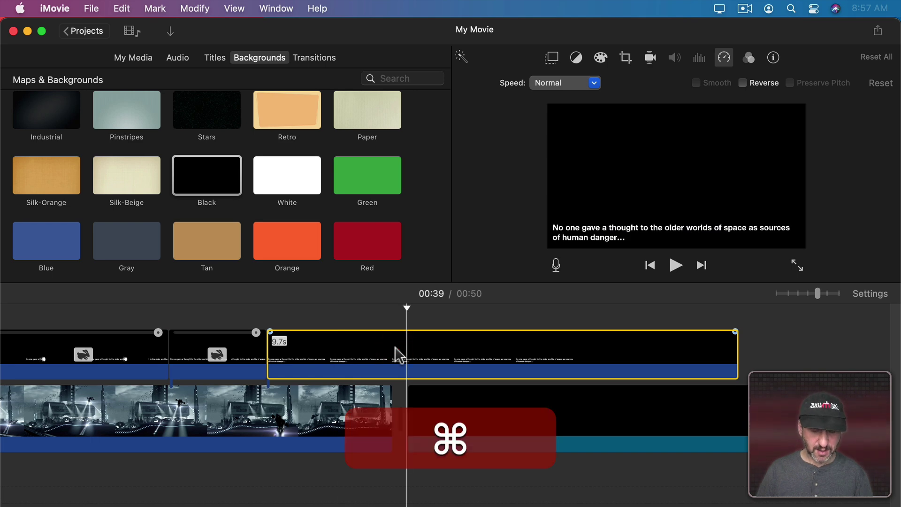
pyautogui.press('super+b')
pyautogui.click(479, 399)
# Delete the leftover caption piece and the 11-second black clip
pyautogui.click(492, 348)
pyautogui.press('BackSpace')
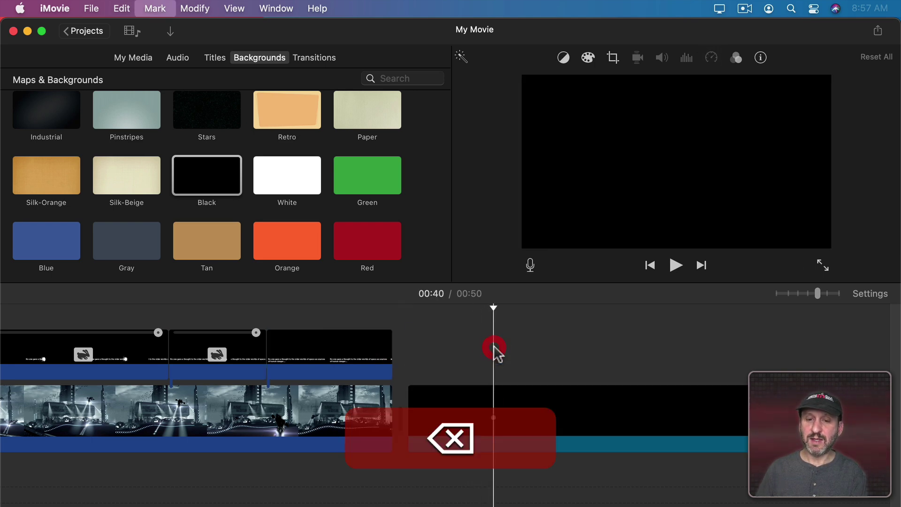
pyautogui.click(518, 424)
pyautogui.press('BackSpace')
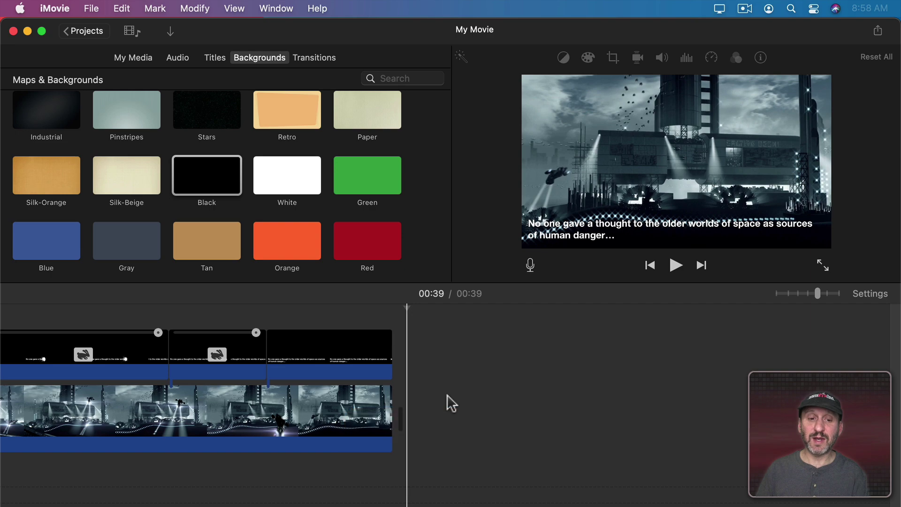
# Play the 00:39 movie from the beginning
pyautogui.hscroll(-10, 449, 398)
pyautogui.hscroll(-10, 450, 401)
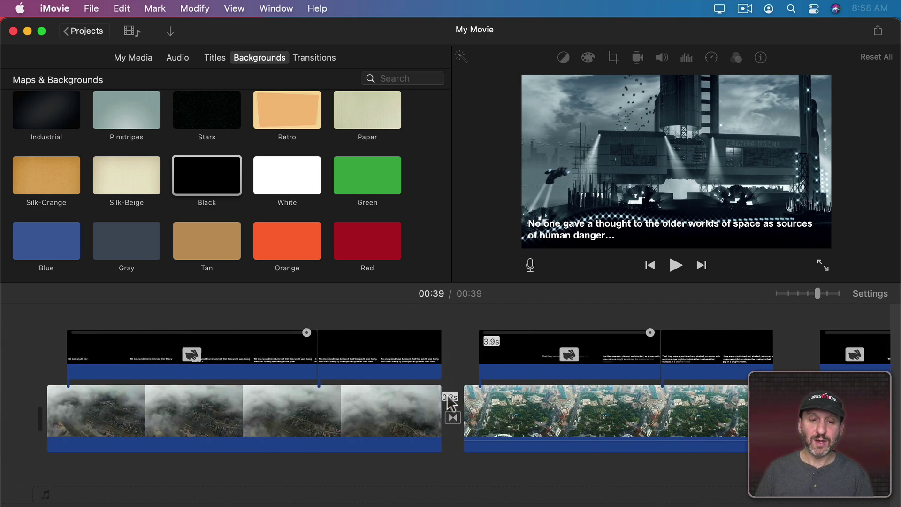
pyautogui.click(53, 341)
pyautogui.press('space')
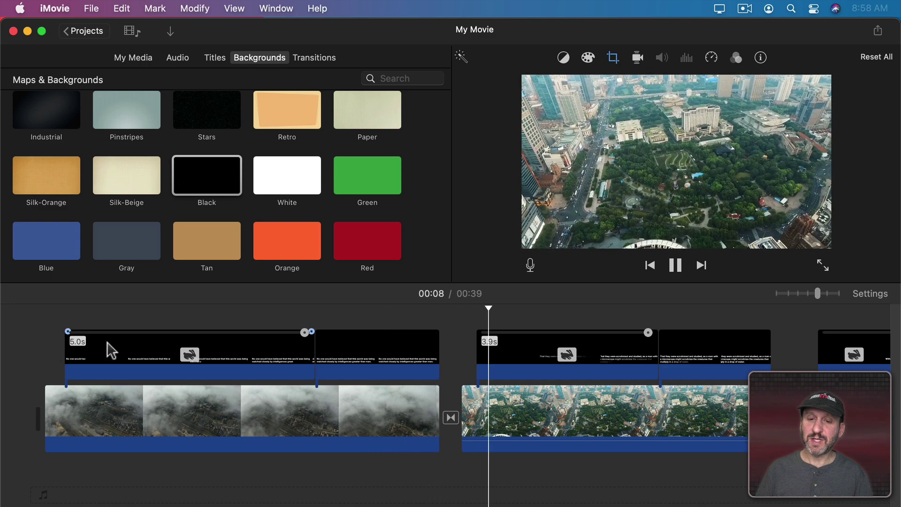
# Undo an accidental fade on the second caption and trim the 2.5 s caption's end
pyautogui.press('space')
pyautogui.click(409, 355)
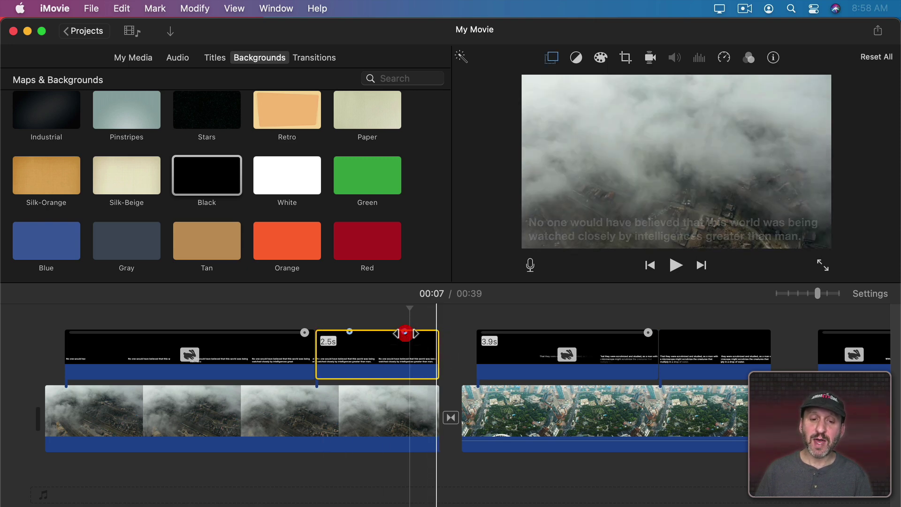
pyautogui.moveTo(405, 333); pyautogui.dragTo(312, 342)
pyautogui.press('cmd+z')
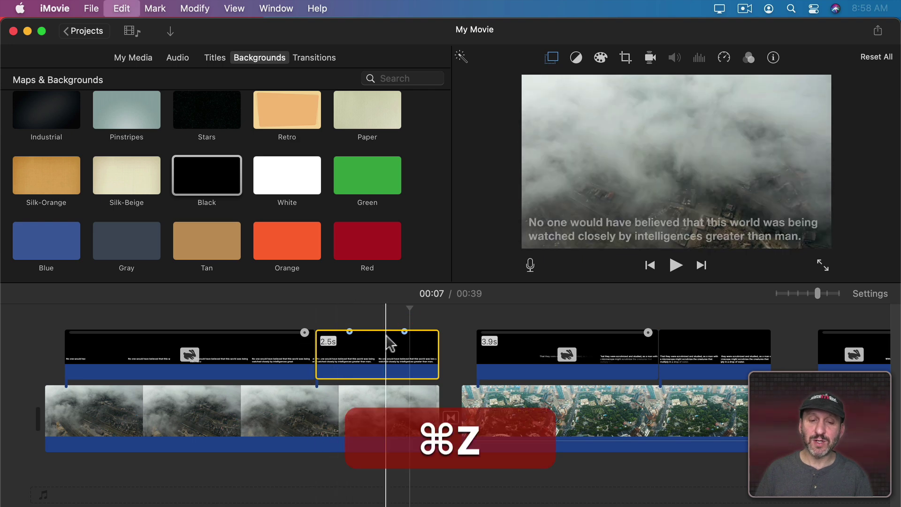
pyautogui.press('alt')
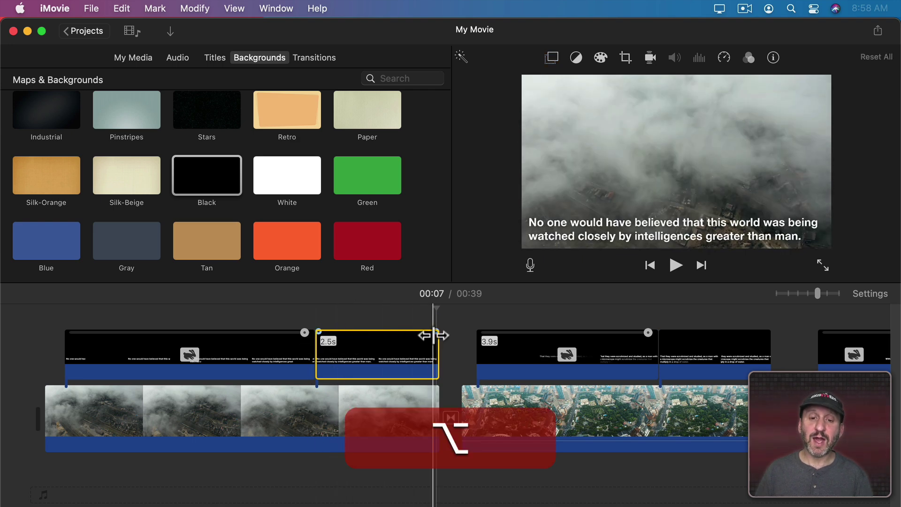
pyautogui.moveTo(436, 333); pyautogui.dragTo(419, 334)
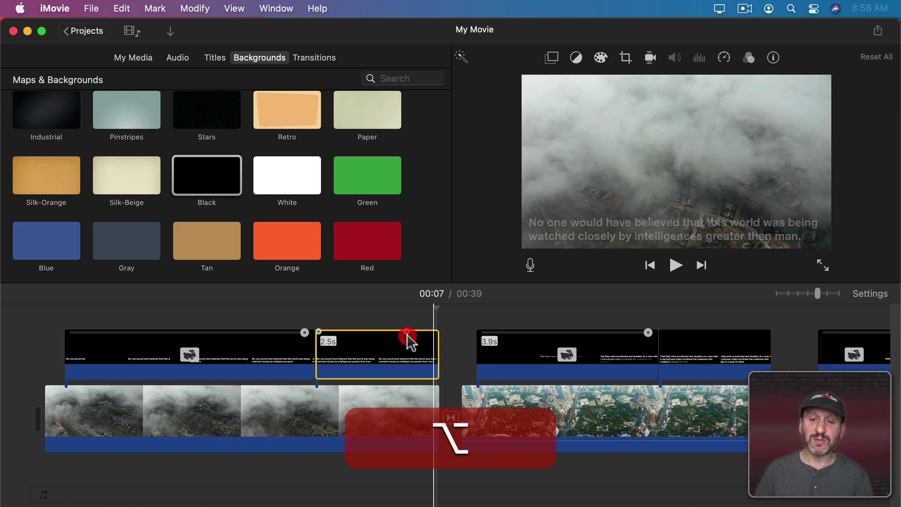
# Trim the end of the 2.4 s caption, then select the 1.6 s and 2.7 s captions
pyautogui.keyDown('alt'); pyautogui.click(724, 333); pyautogui.keyUp('alt')
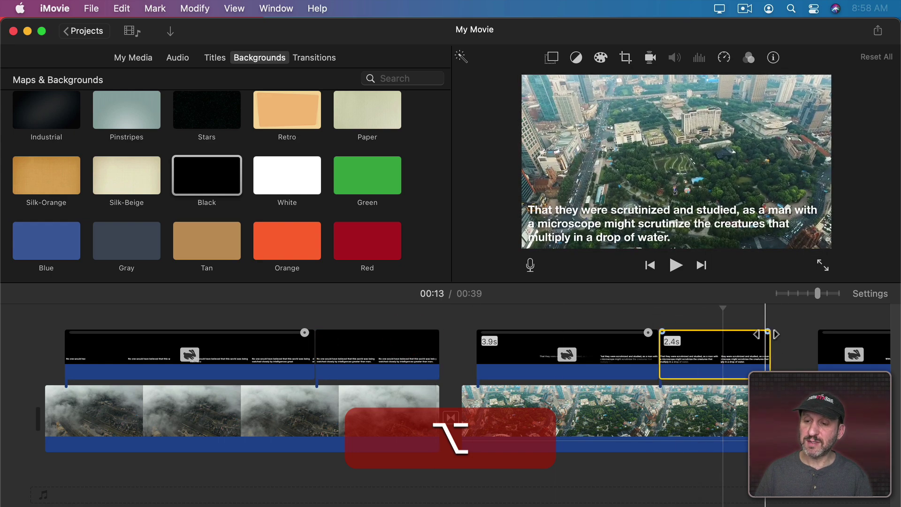
pyautogui.moveTo(766, 334); pyautogui.dragTo(739, 334)
pyautogui.hscroll(15, 398, 372)
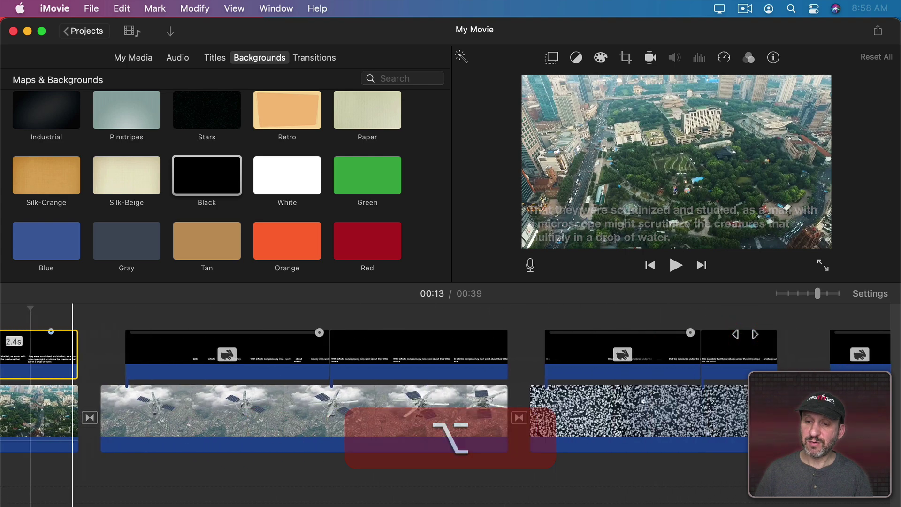
pyautogui.click(411, 362)
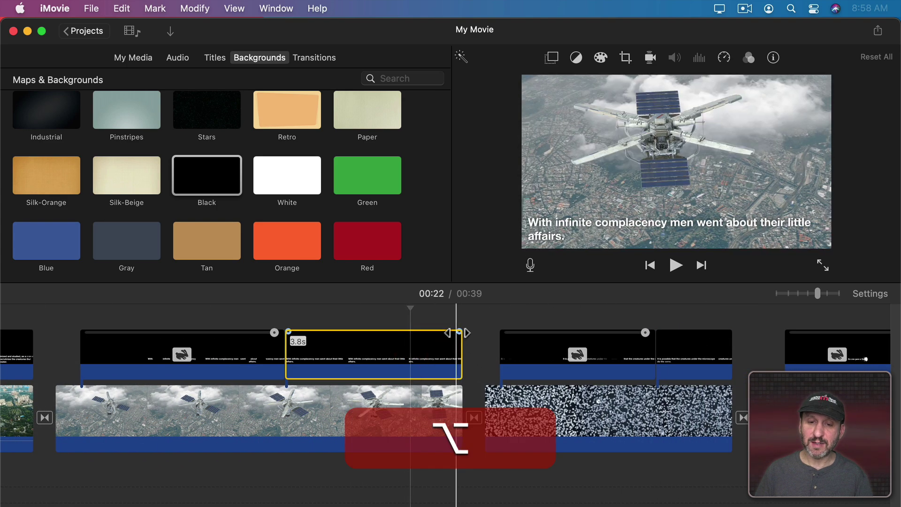
pyautogui.click(698, 334)
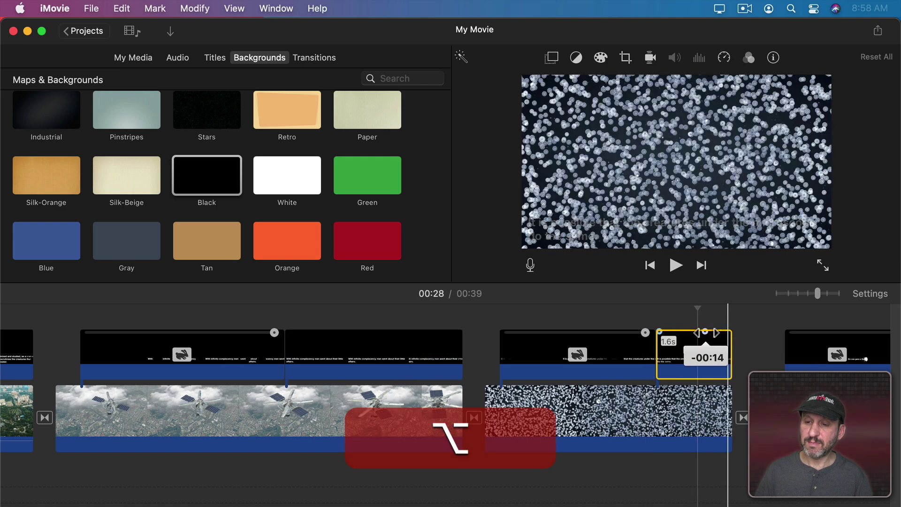
pyautogui.hscroll(10, 716, 334)
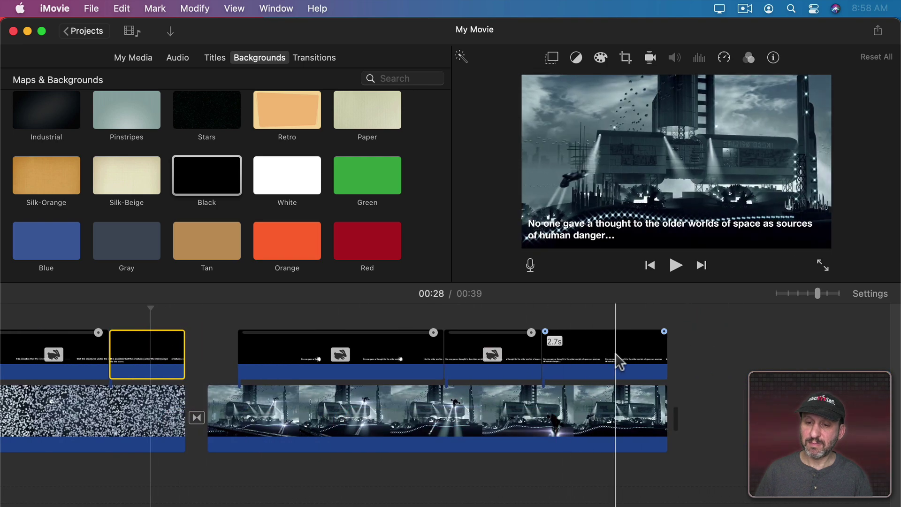
pyautogui.click(615, 354)
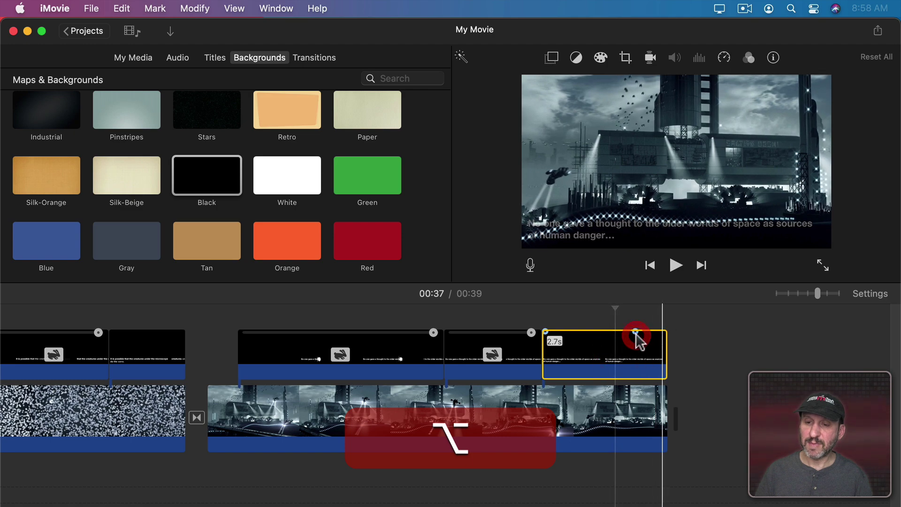
# Play the movie from an earlier point to review the trimmed captions
pyautogui.hscroll(-10, 635, 342)
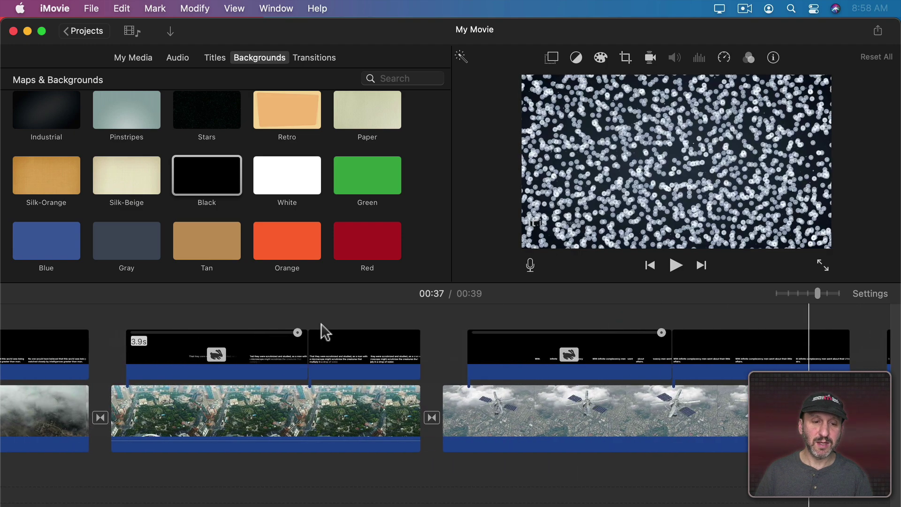
pyautogui.click(464, 301)
pyautogui.press('space')
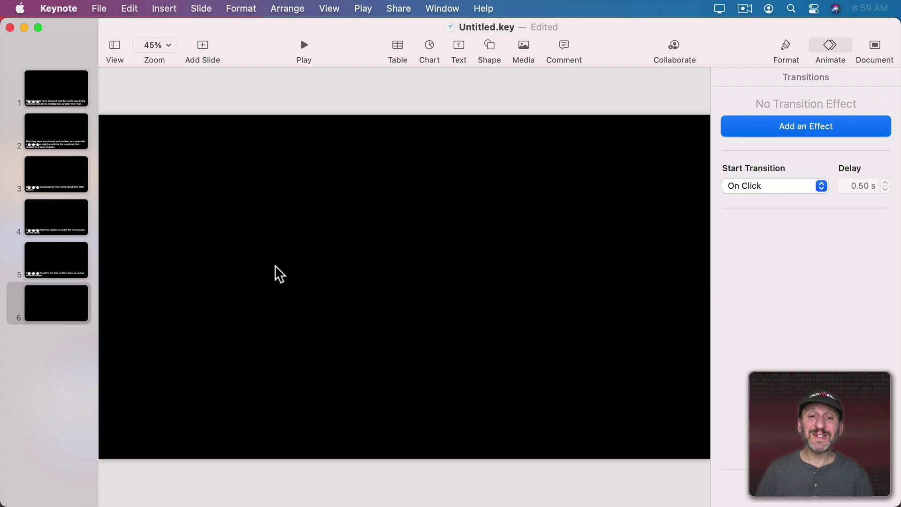
pyautogui.click(452, 44)
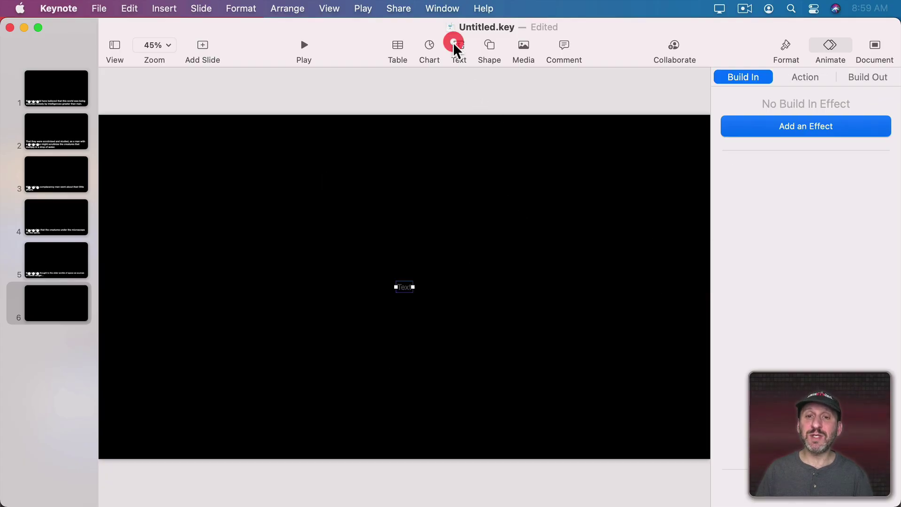
pyautogui.moveTo(408, 285)
pyautogui.mouseDown()
pyautogui.moveTo(227, 215)
pyautogui.moveTo(493, 293)
pyautogui.moveTo(501, 225)
pyautogui.mouseUp()
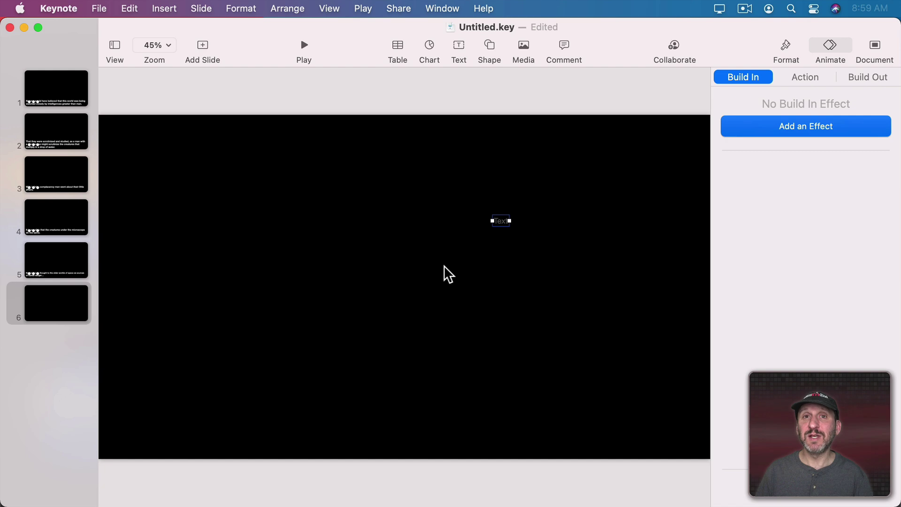
pyautogui.moveTo(409, 196); pyautogui.dragTo(569, 253)
pyautogui.press('BackSpace')
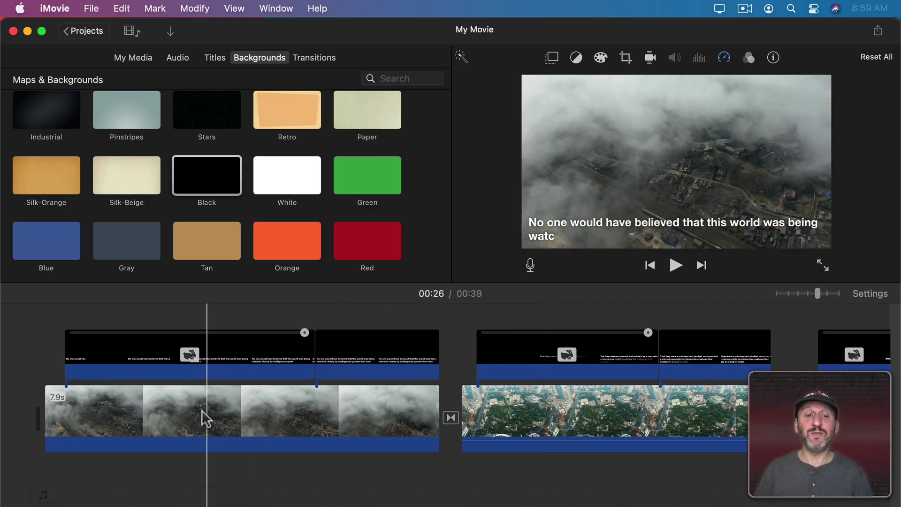
# Drop the 53Cinematic music file under the footage, extending the movie to 01:30
pyautogui.click(193, 354)
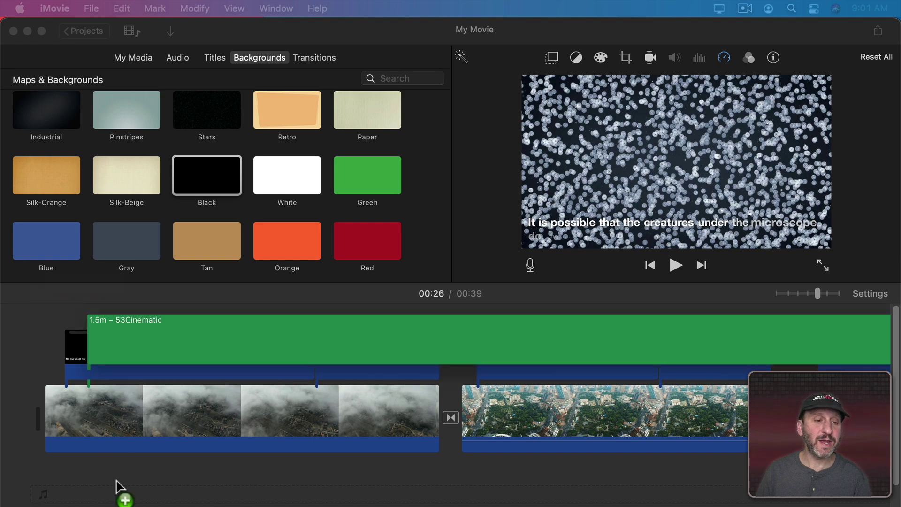
pyautogui.moveTo(121, 488); pyautogui.dragTo(44, 480)
pyautogui.hscroll(5, 497, 467)
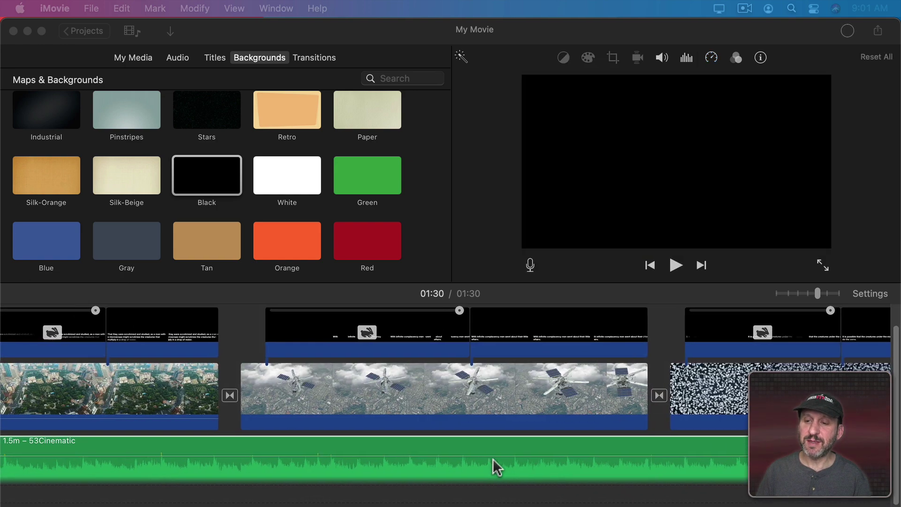
pyautogui.click(676, 265)
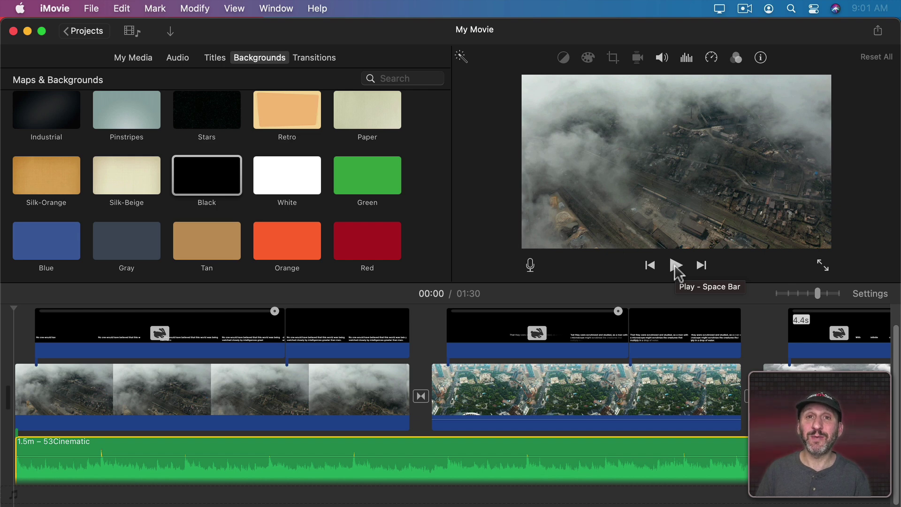